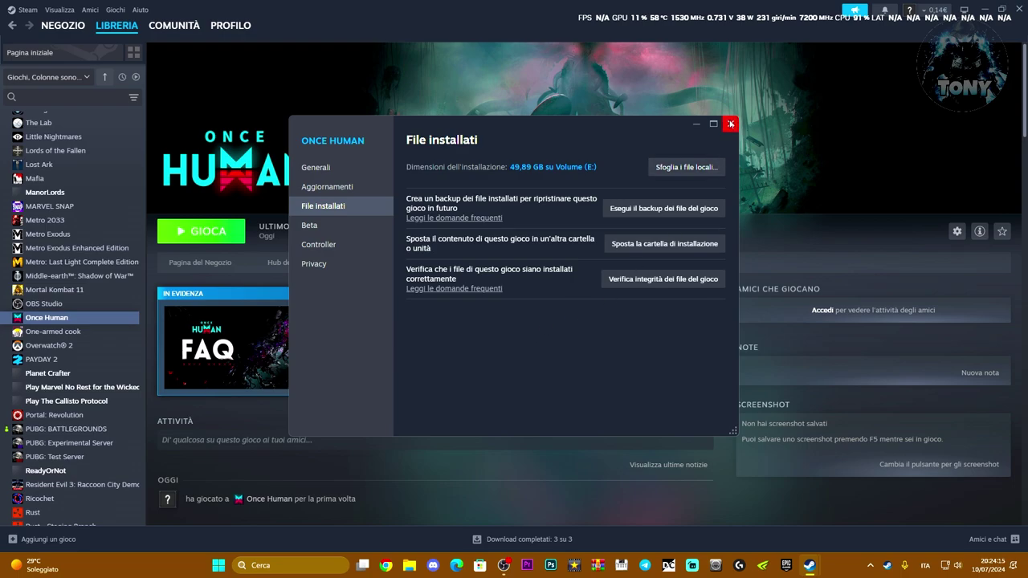
Browse Once Human's local game files and open the properties of ONCE_HUMAN.exe.
left_click(674, 171)
scroll(485, 325, "down", 5)
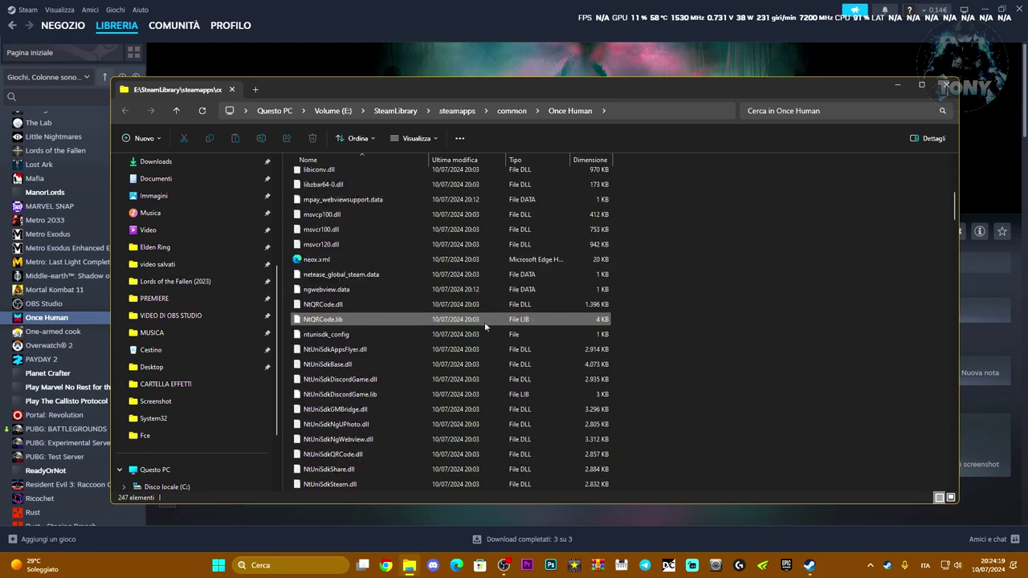
scroll(485, 322, "down", 20)
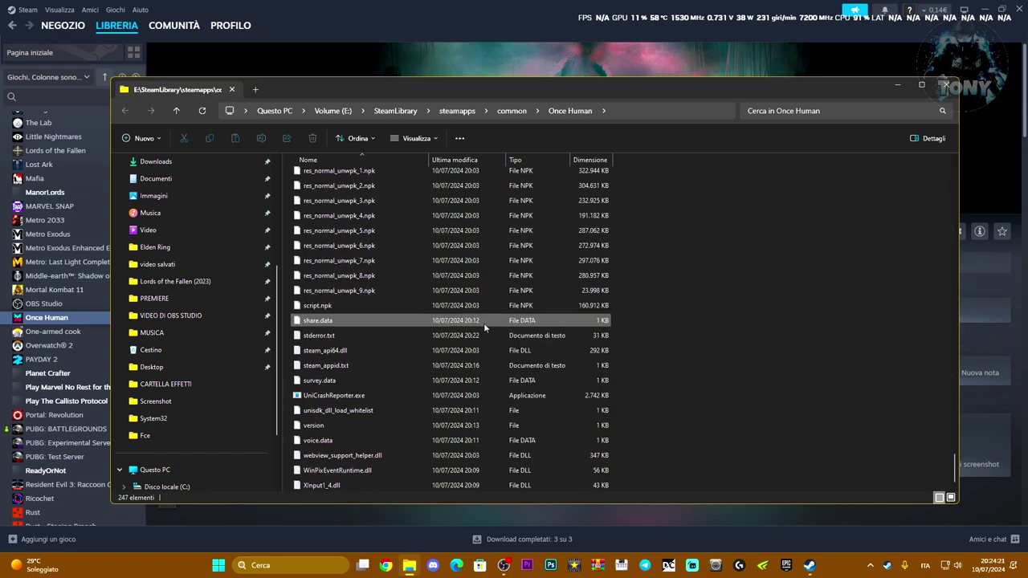
scroll(483, 324, "up", 20)
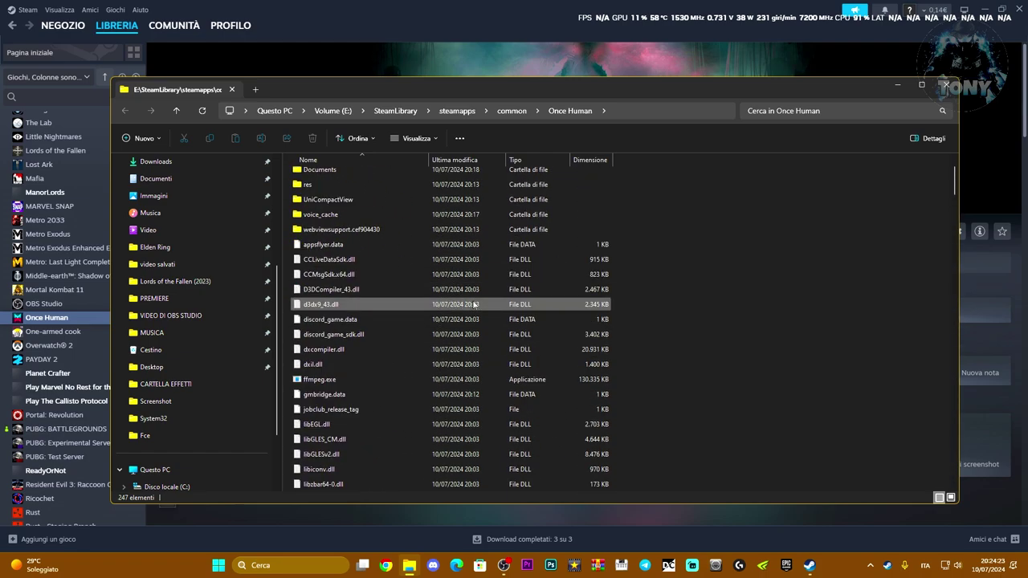
scroll(474, 304, "down", 15)
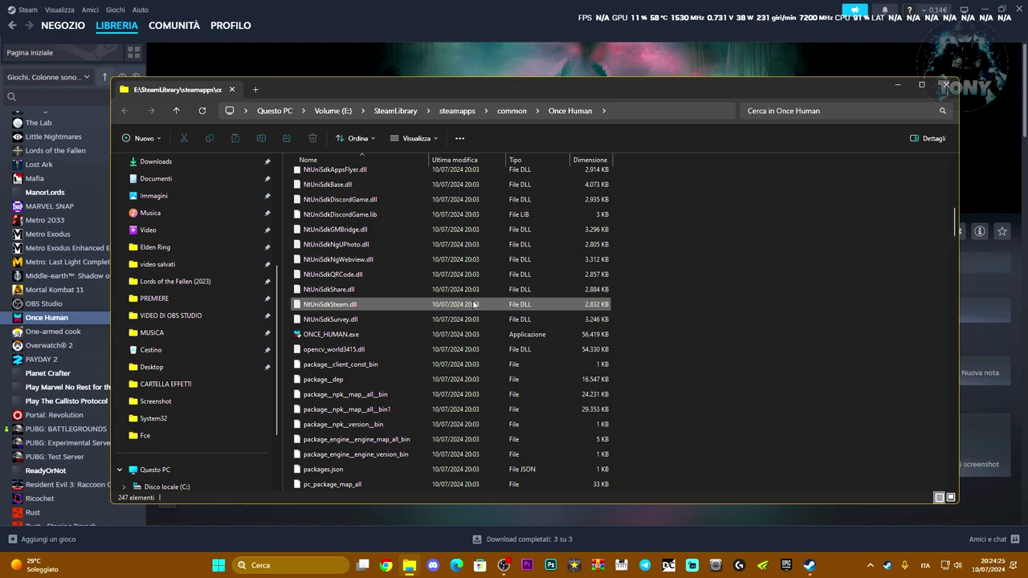
left_click(351, 335)
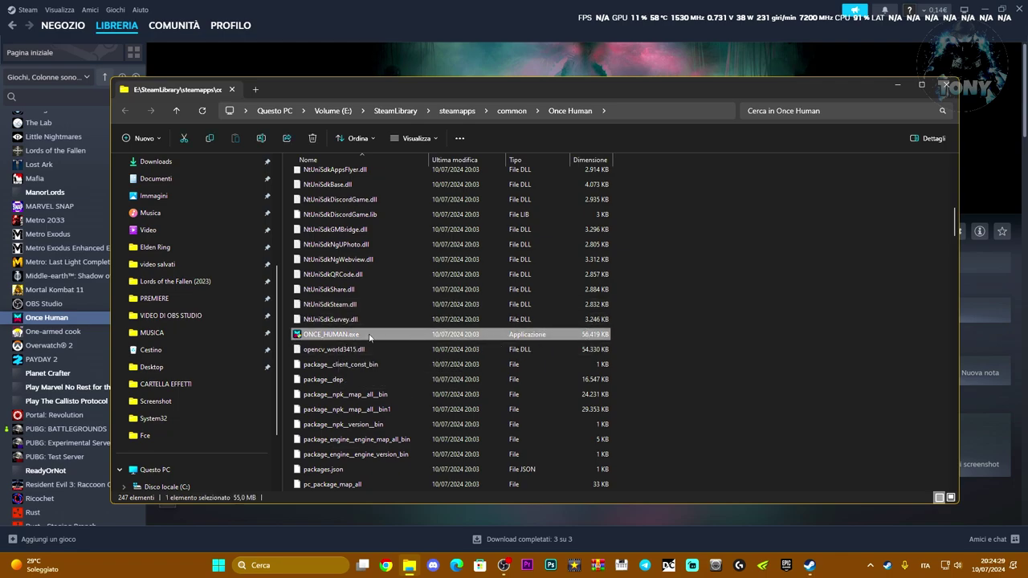
right_click(368, 336)
left_click(417, 324)
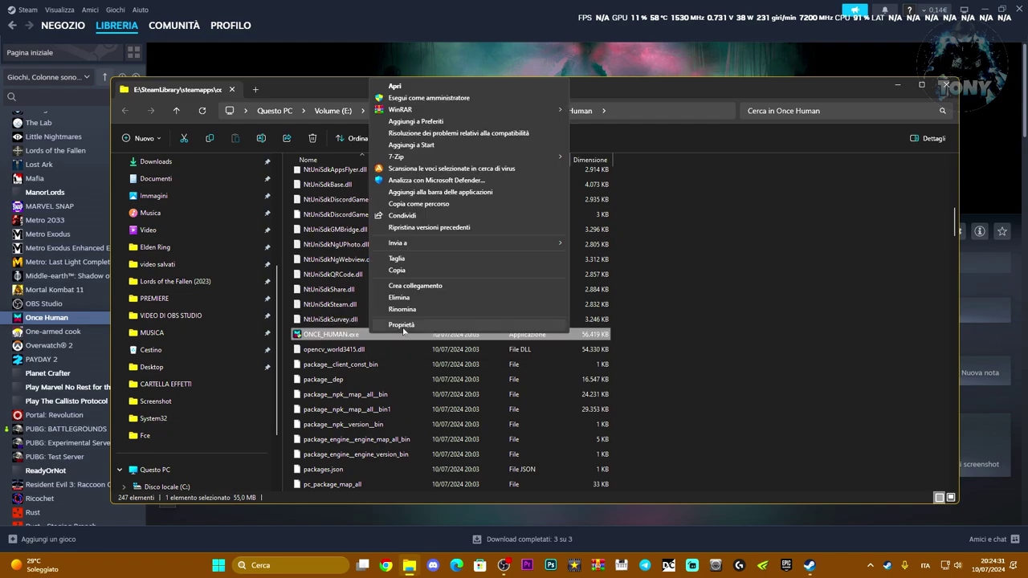
left_click(410, 325)
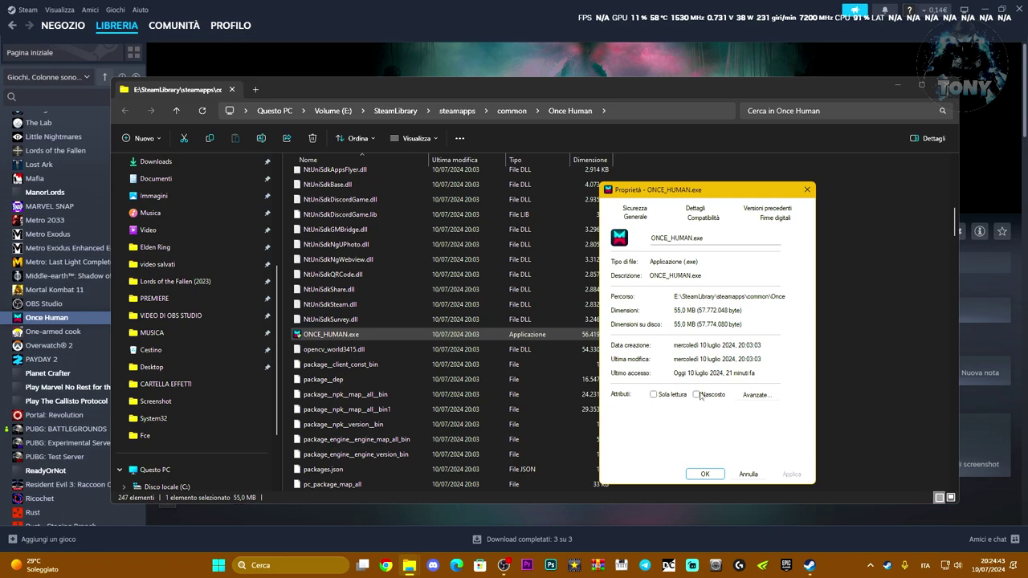
Set ONCE_HUMAN.exe to run as administrator, both in its own compatibility settings and for all users.
left_click(704, 218)
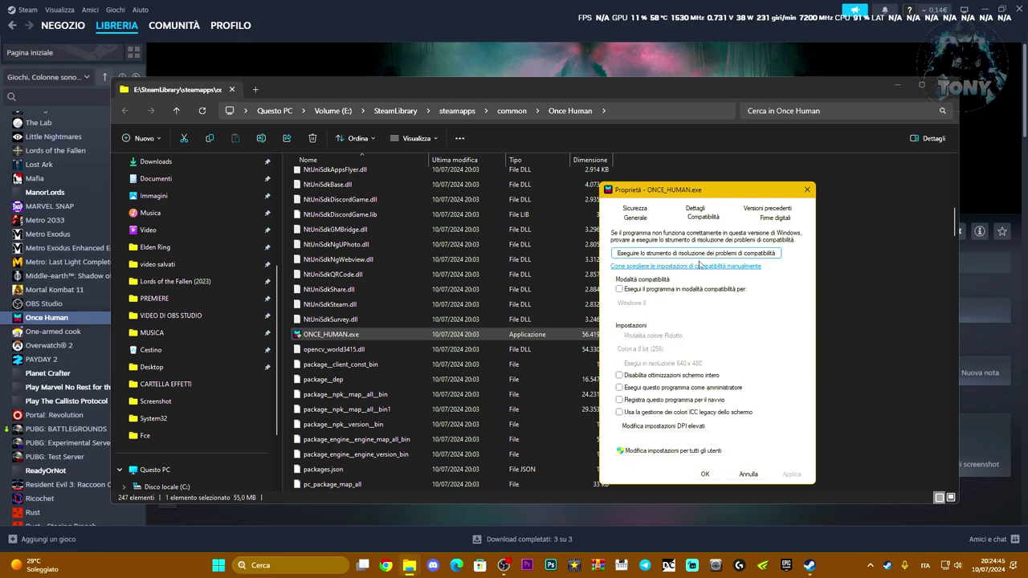
left_click(619, 389)
left_click(647, 453)
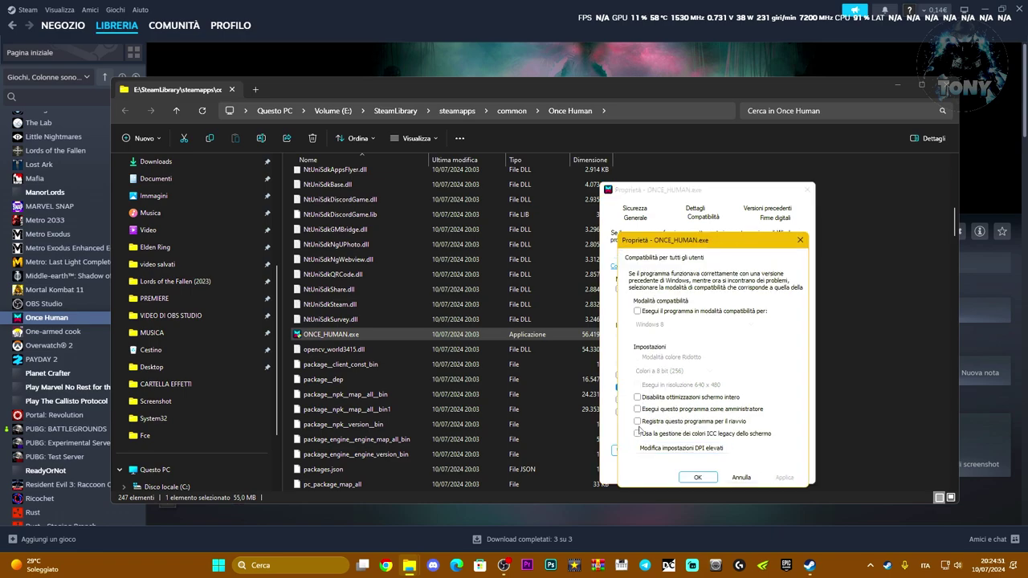
left_click(637, 409)
left_click(783, 477)
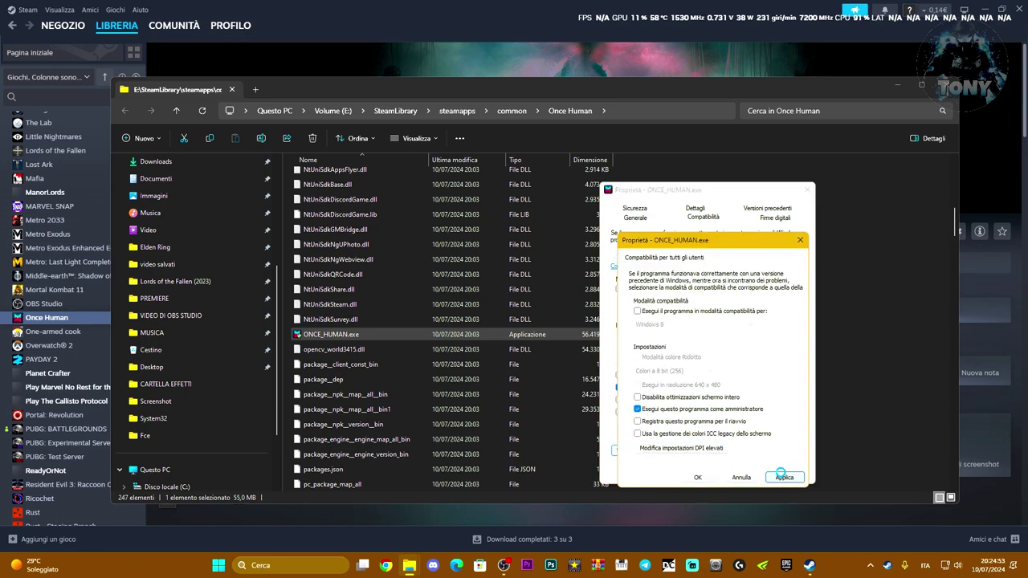
left_click(698, 477)
Enable the program DPI setting and the high-DPI scaling override with Sistema (avanzato) for ONCE_HUMAN.exe, save, and close the file and game properties windows.
left_click(639, 427)
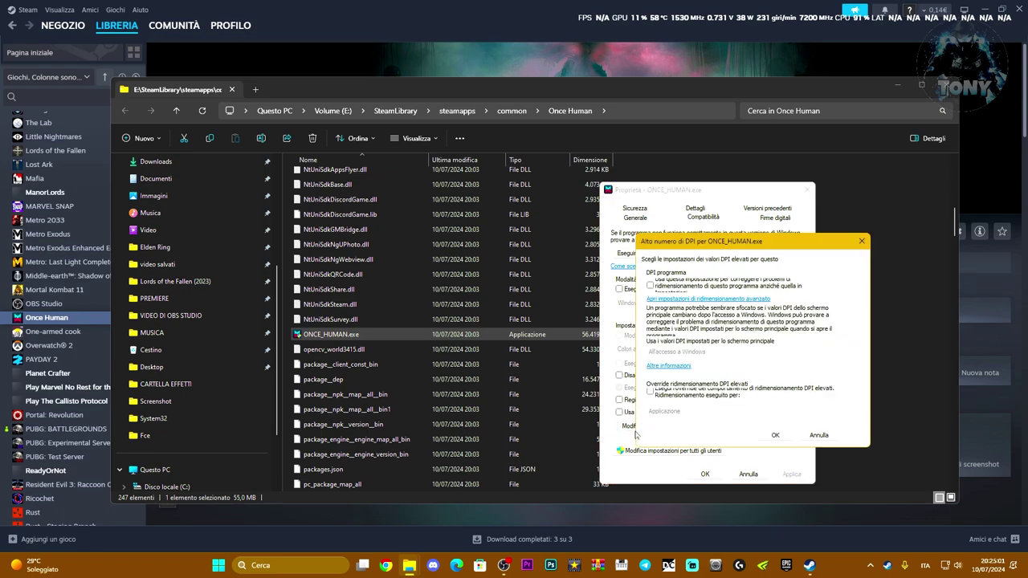
left_click_drag(729, 249, 774, 210)
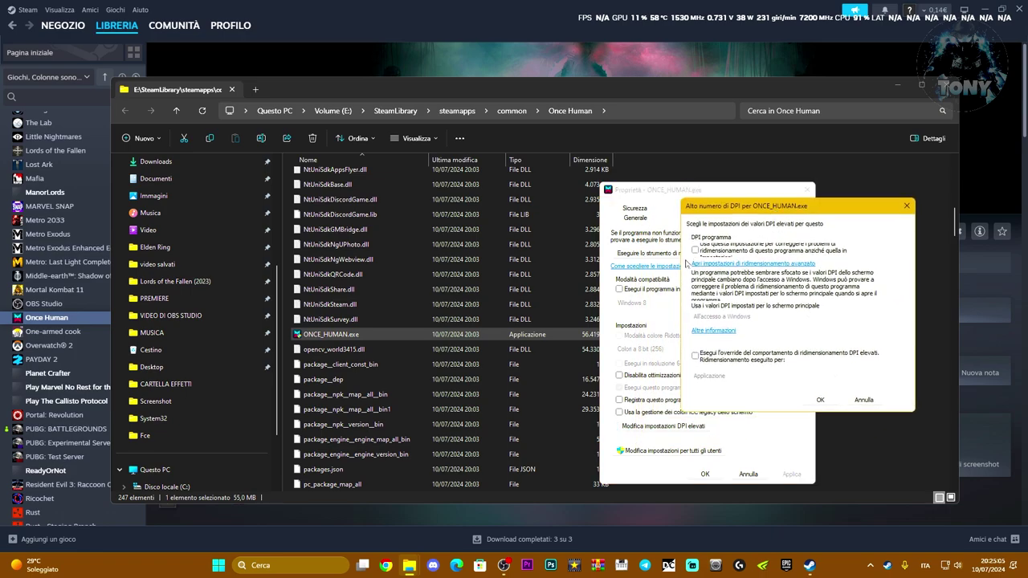
left_click(695, 250)
left_click(695, 356)
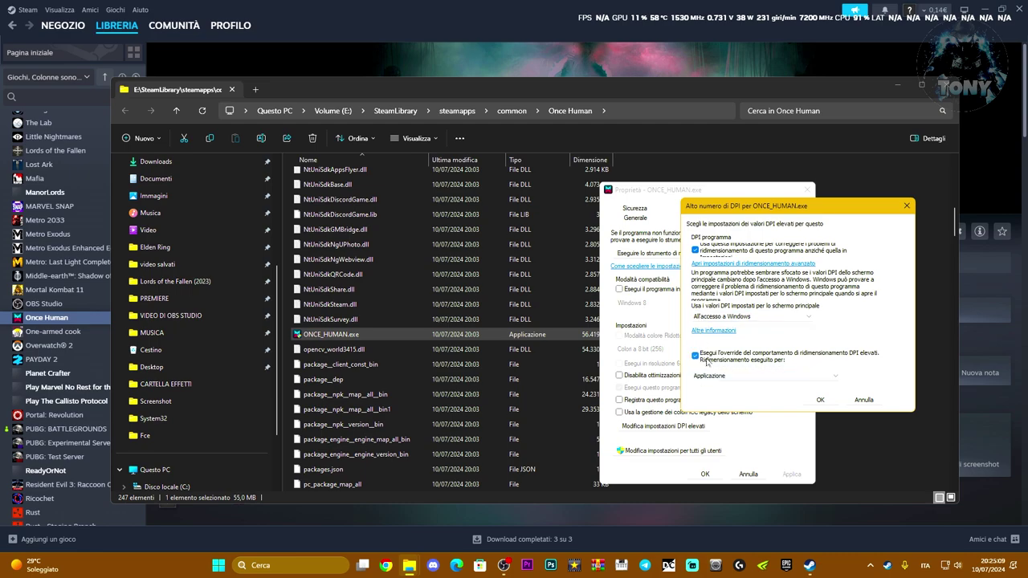
left_click(723, 375)
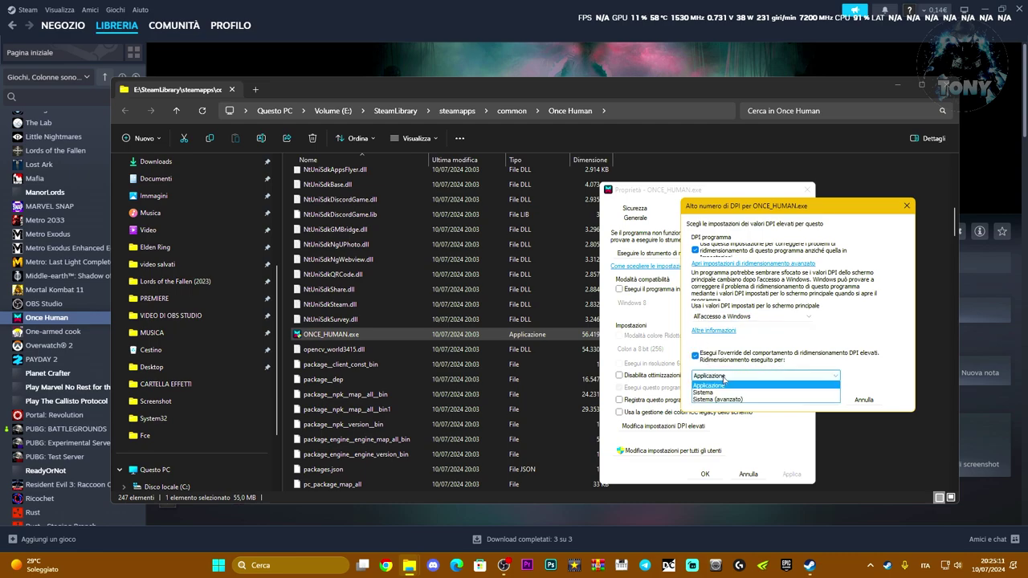
left_click(710, 403)
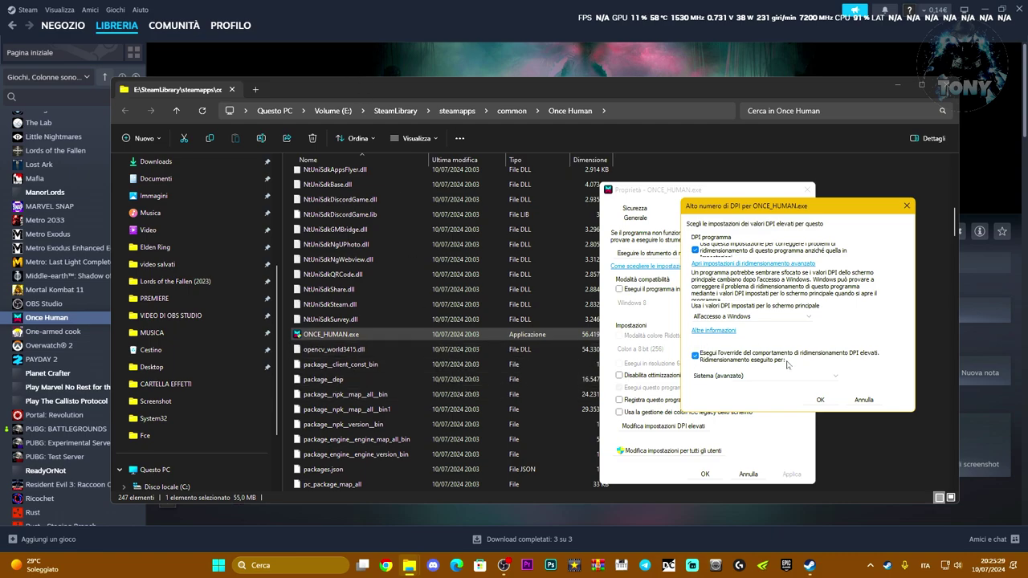
left_click(820, 399)
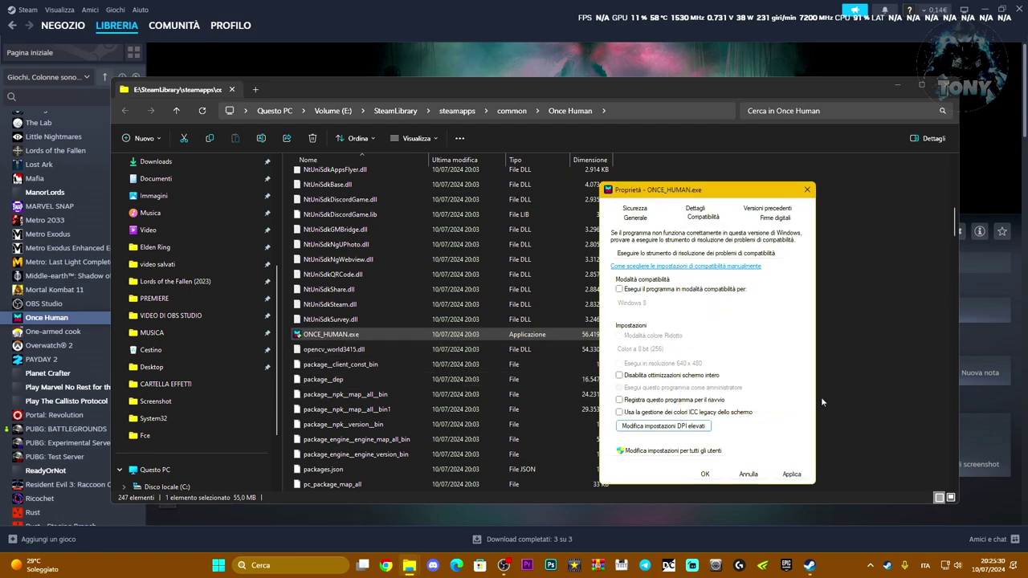
left_click(703, 474)
left_click(947, 87)
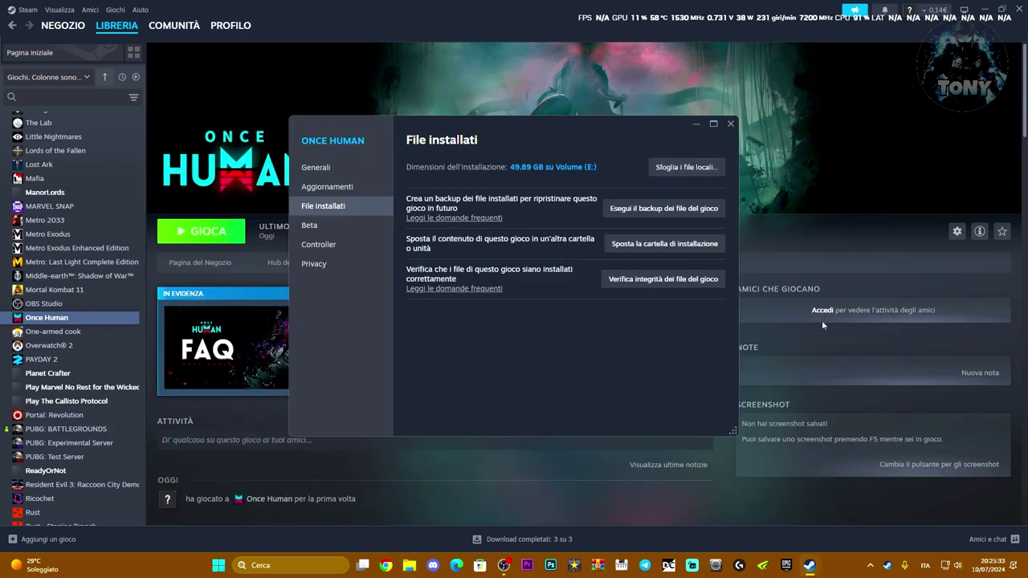
left_click(733, 122)
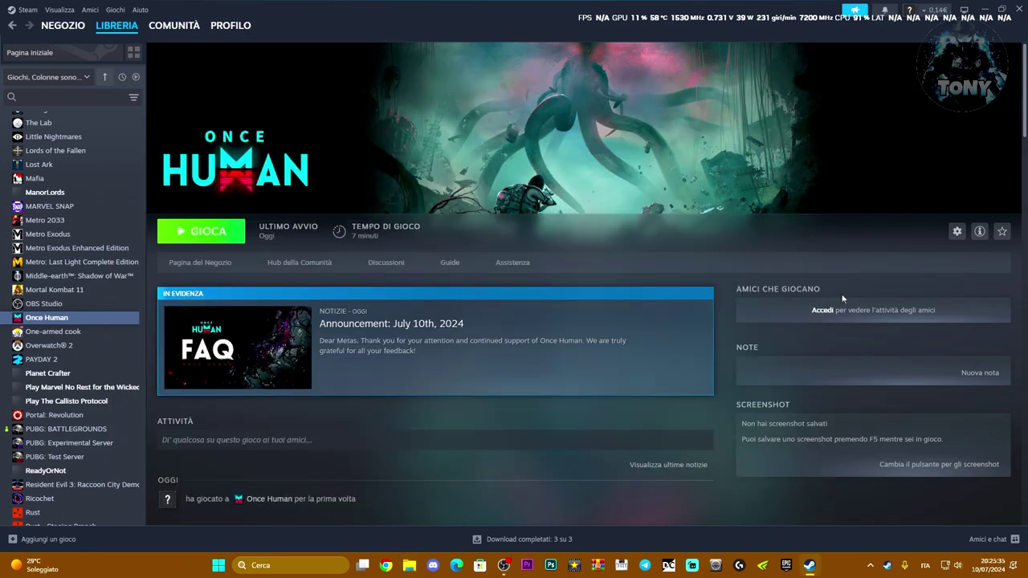
Open Windows Security and go to the exclusions list in the virus and threat protection settings.
left_click(870, 566)
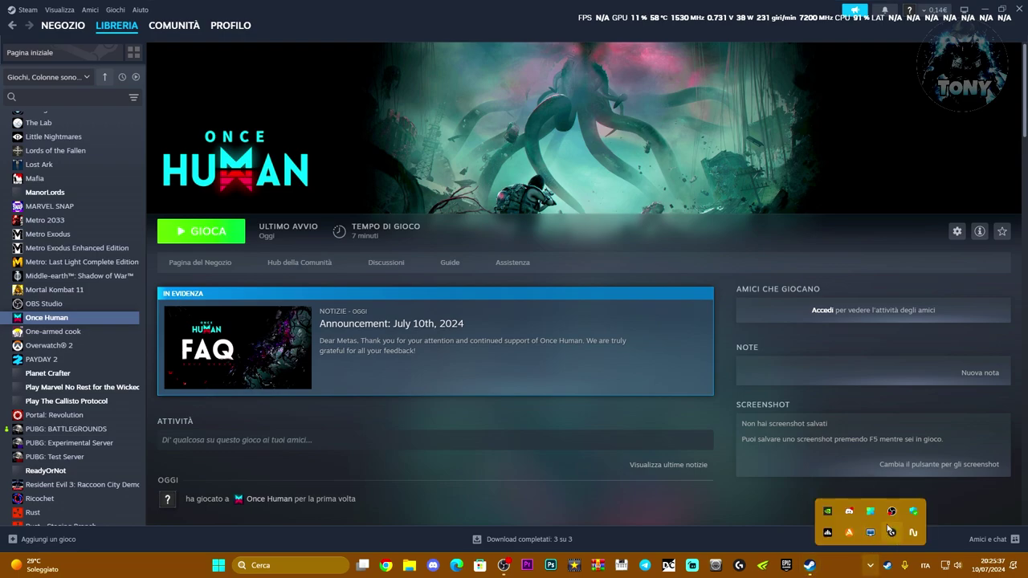
left_click(912, 512)
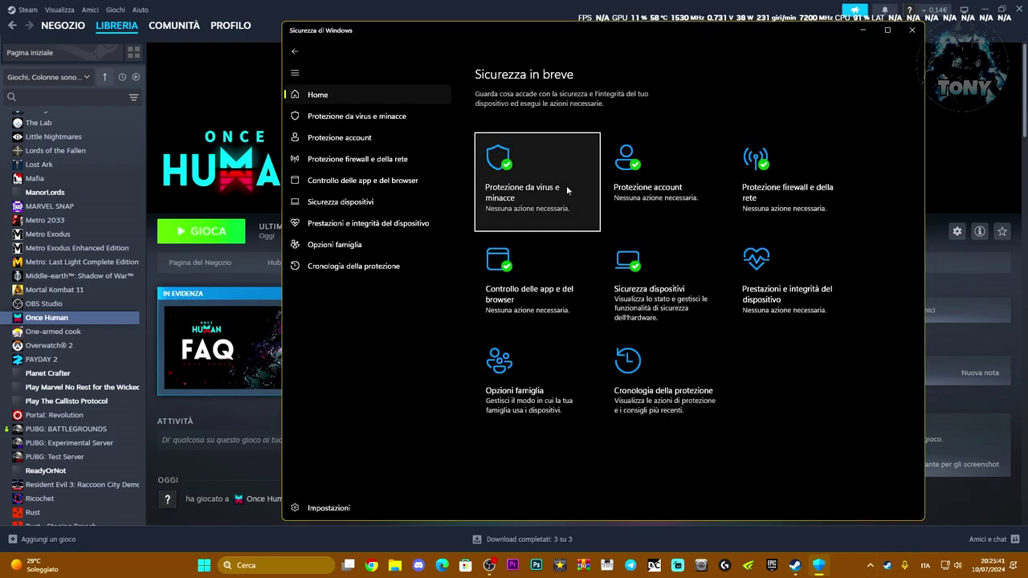
left_click(566, 186)
scroll(706, 348, "down", 5)
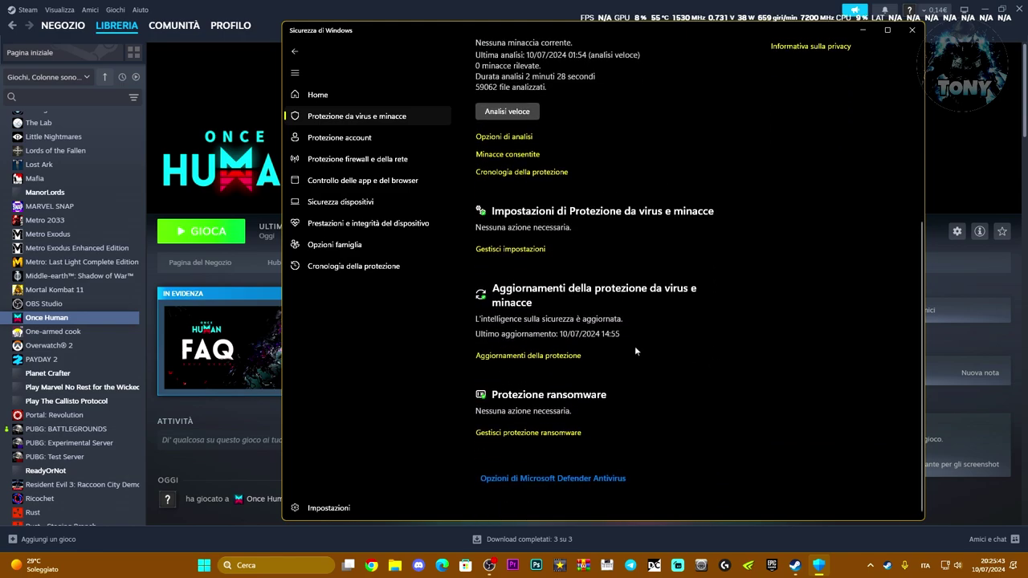
left_click(492, 251)
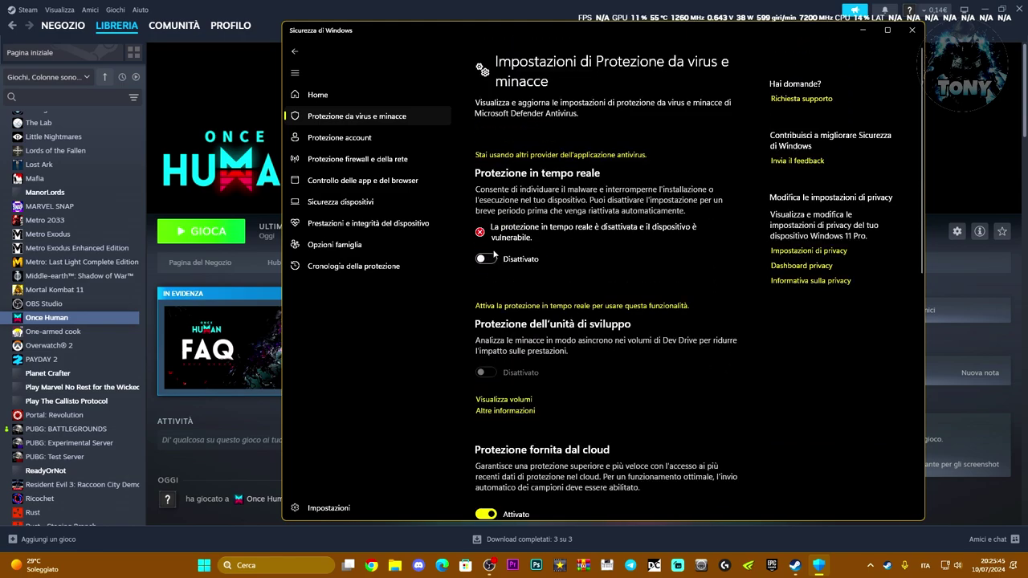
scroll(540, 454, "down", 8)
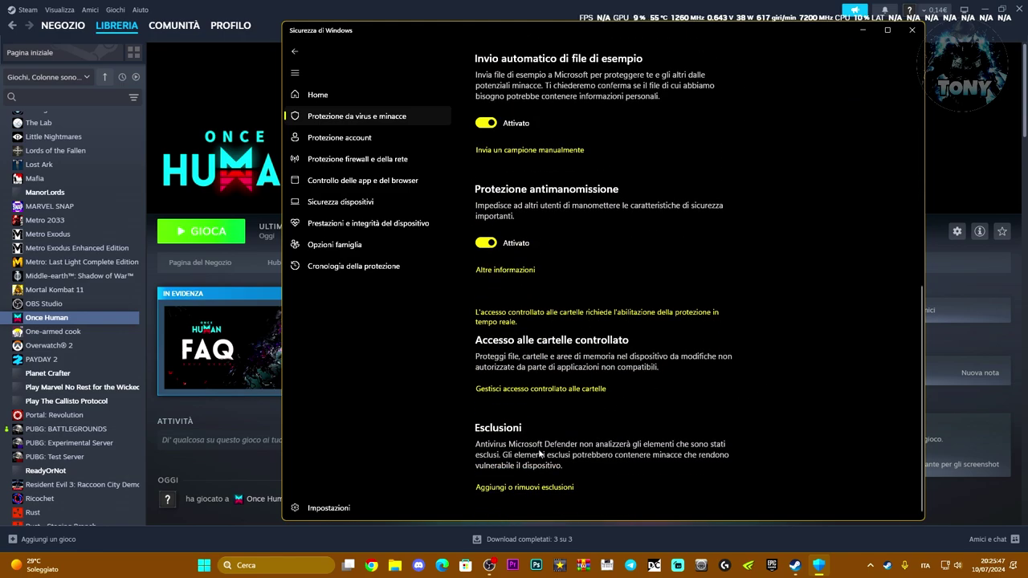
left_click(500, 487)
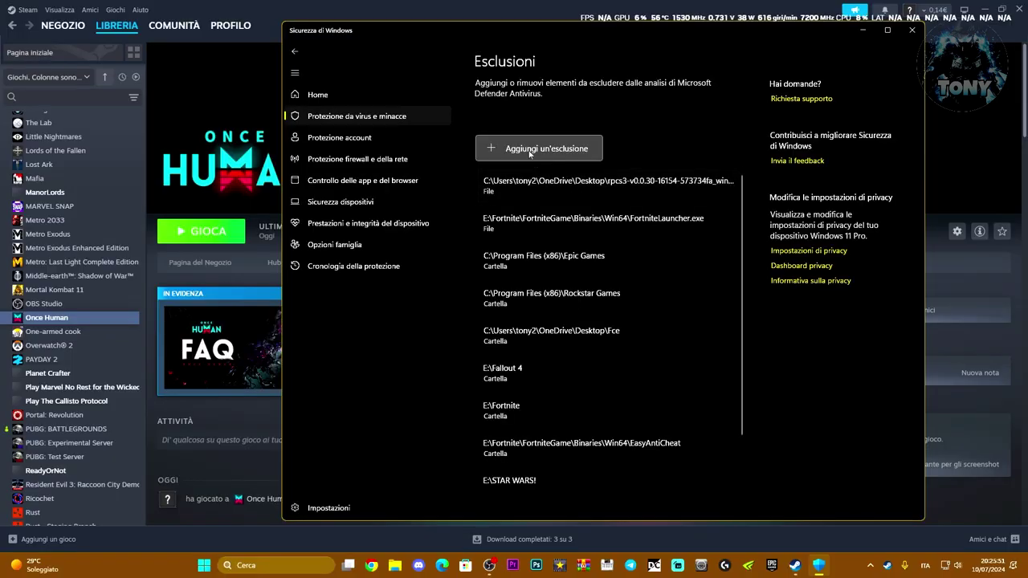
Add the folder E:\SteamLibrary\steamapps\common\Once Human as an antivirus exclusion and expand its entry in the list.
left_click(532, 155)
left_click(527, 193)
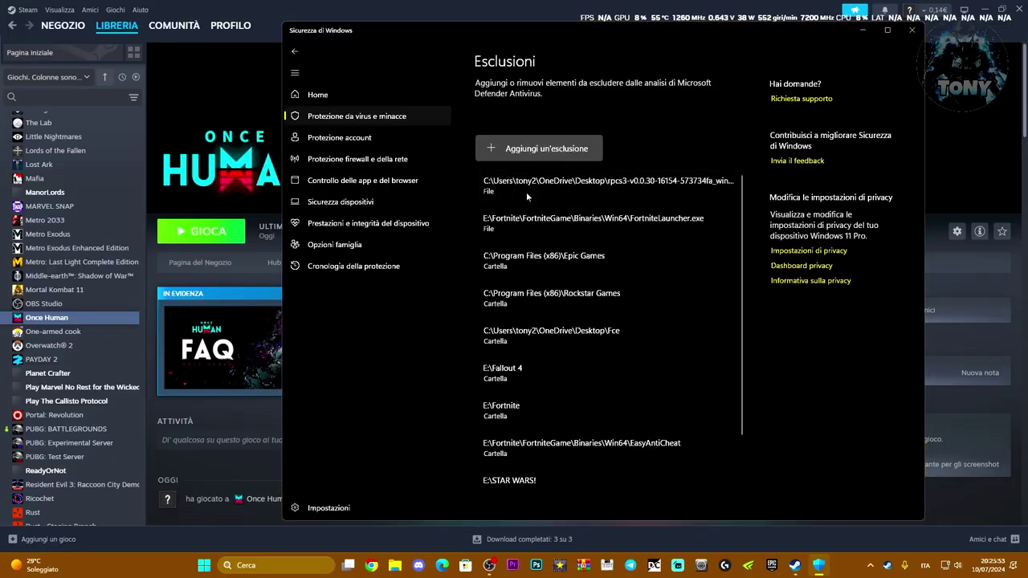
left_click(324, 233)
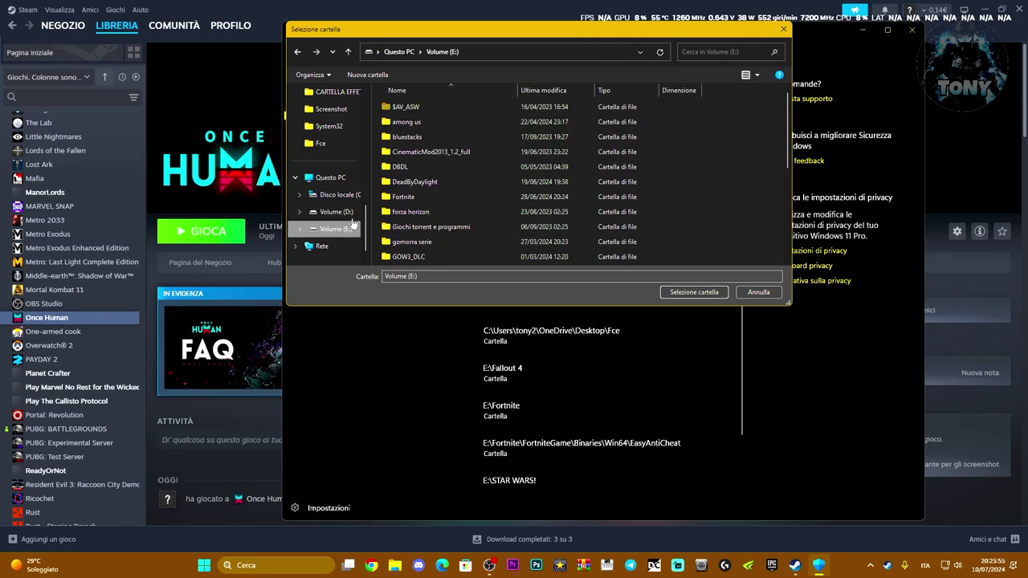
scroll(492, 227, "down", 5)
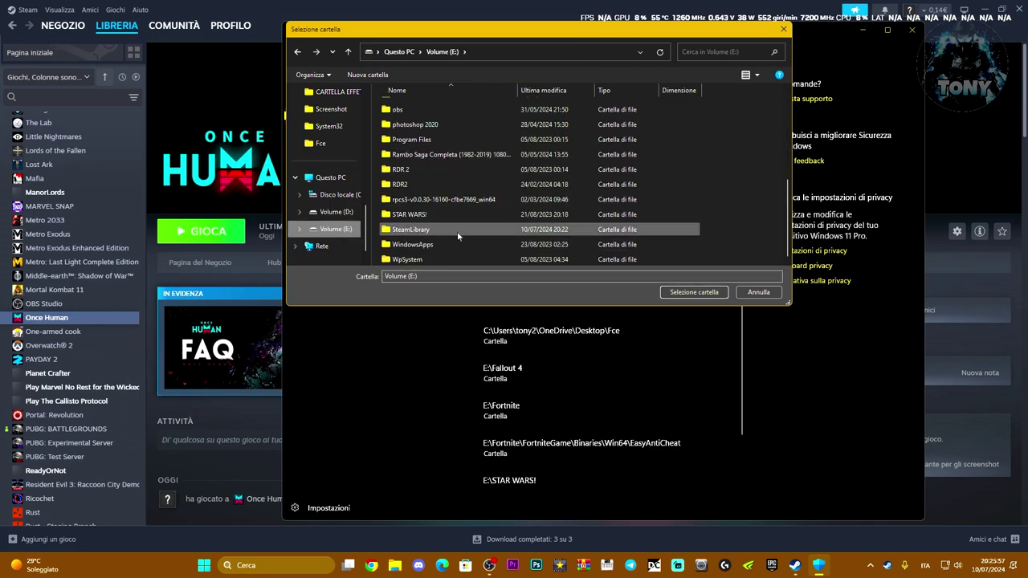
double_click(456, 231)
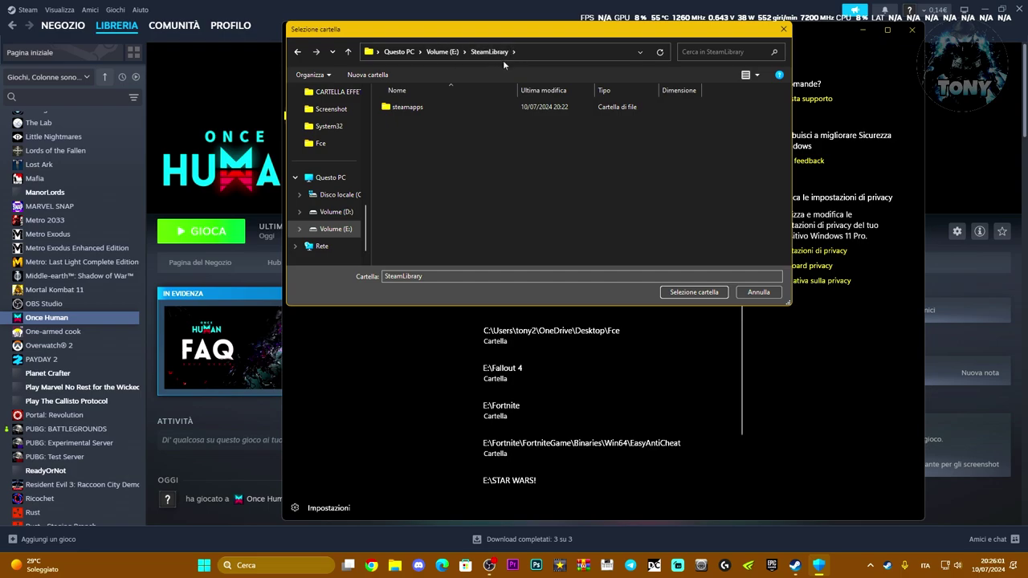
double_click(459, 107)
double_click(459, 106)
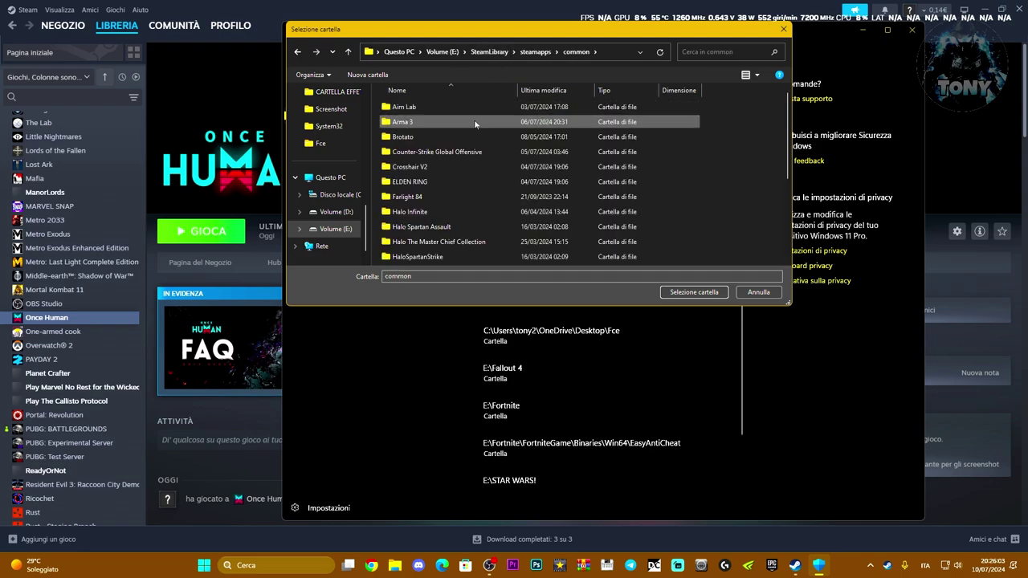
scroll(498, 168, "down", 5)
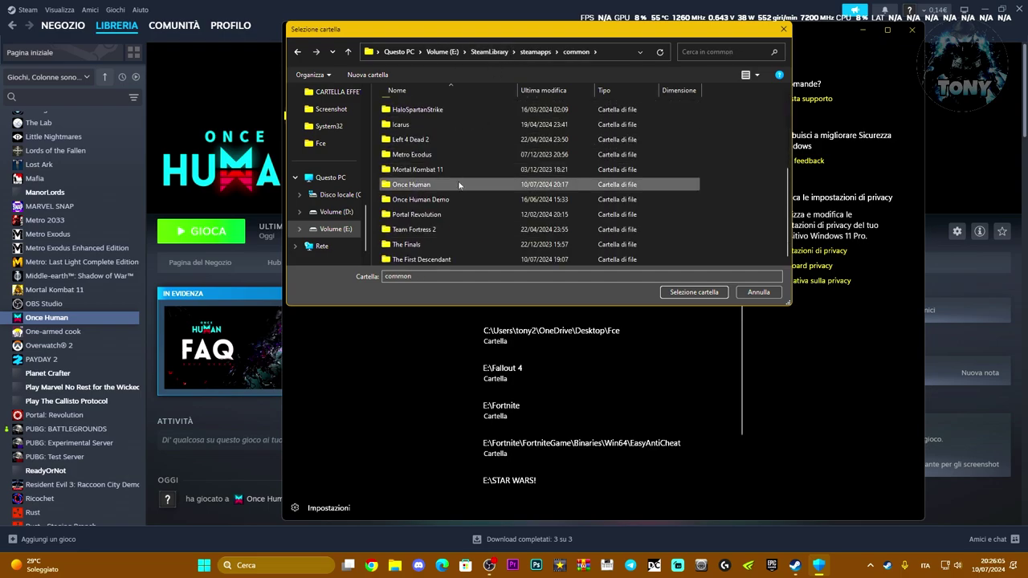
double_click(460, 184)
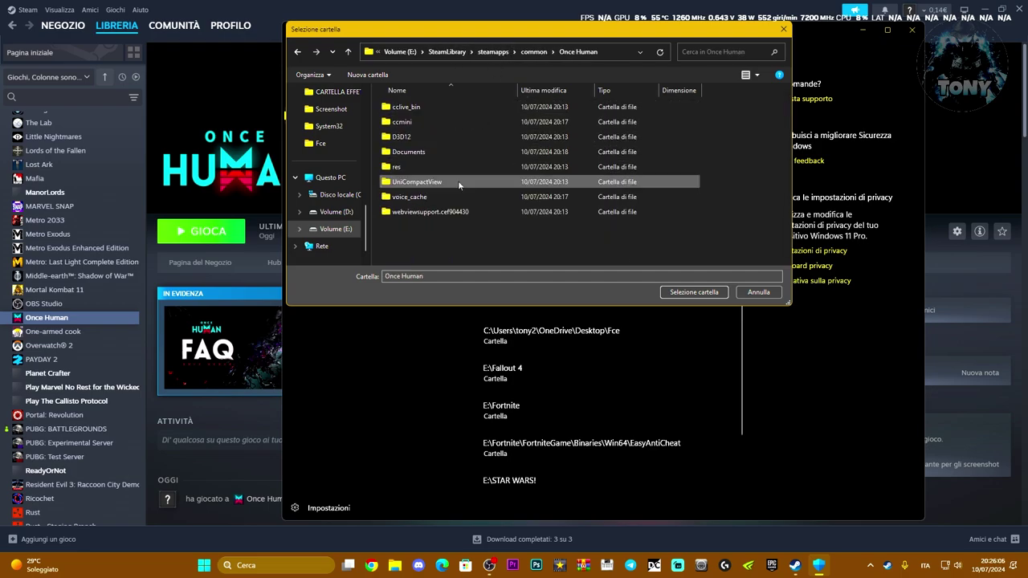
left_click(298, 51)
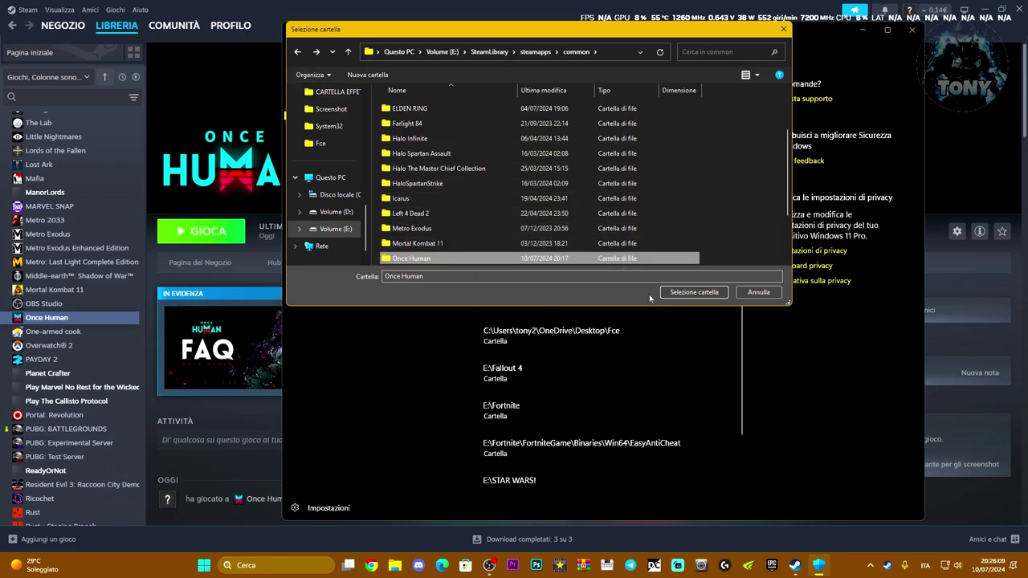
left_click(695, 293)
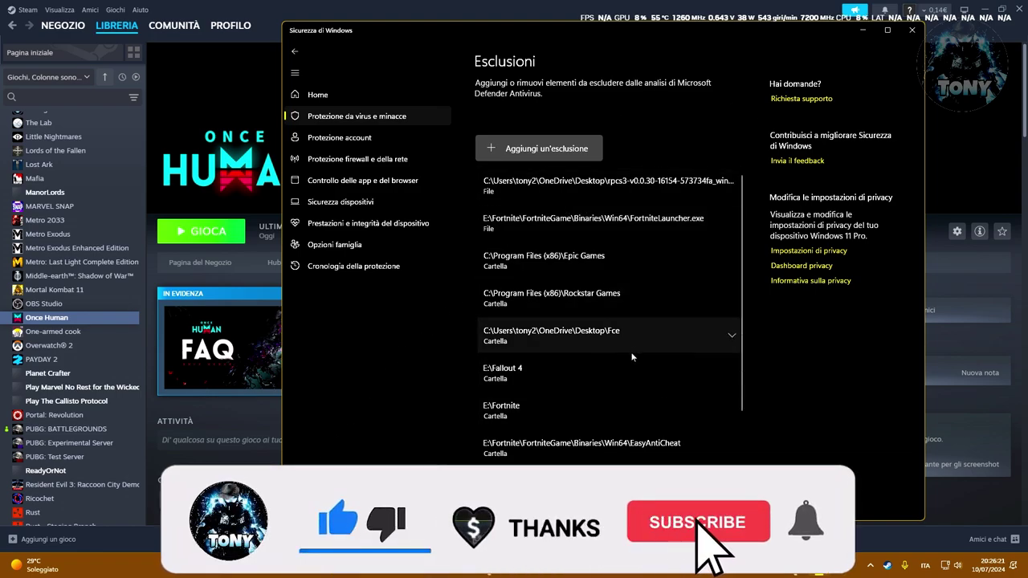
scroll(632, 353, "down", 3)
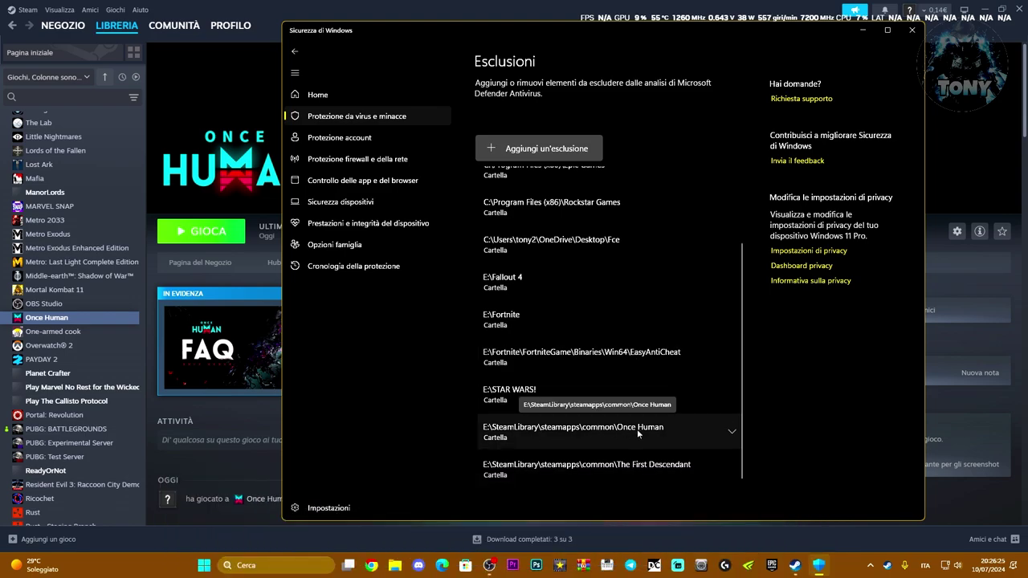
left_click(727, 431)
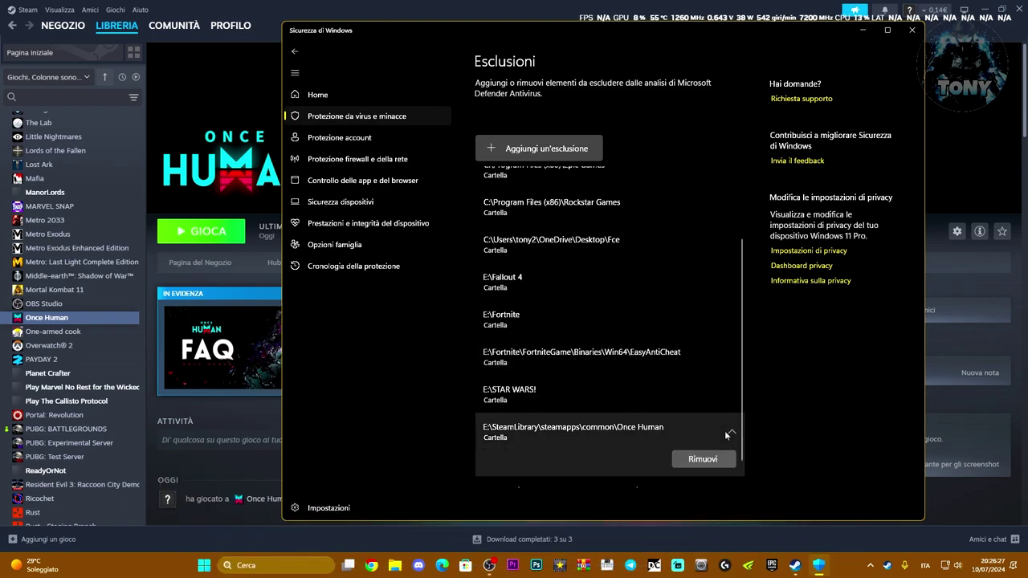
Collapse the Once Human exclusion entry, look over the exclusions list and close Windows Security.
left_click(732, 434)
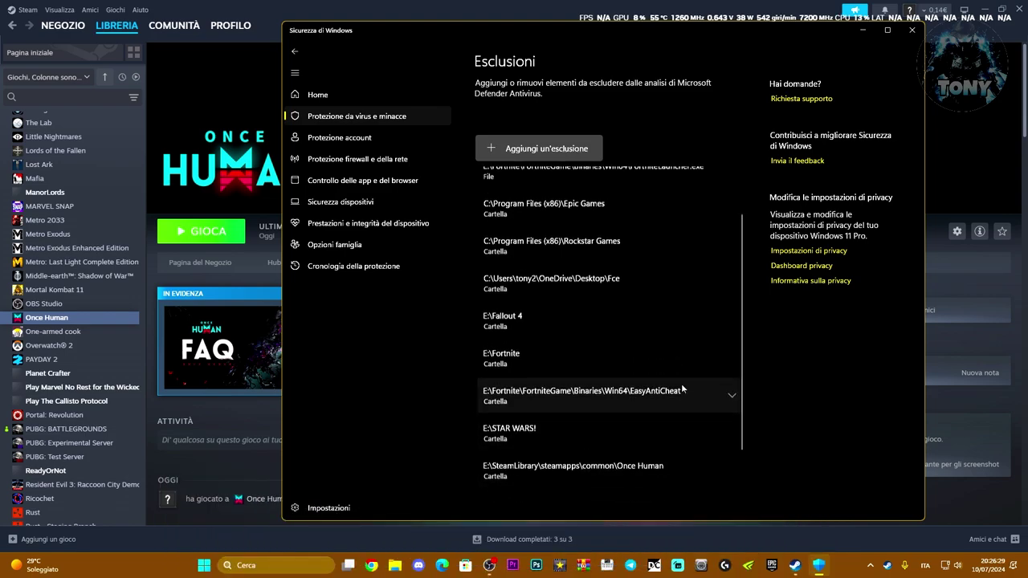
scroll(682, 383, "up", 2)
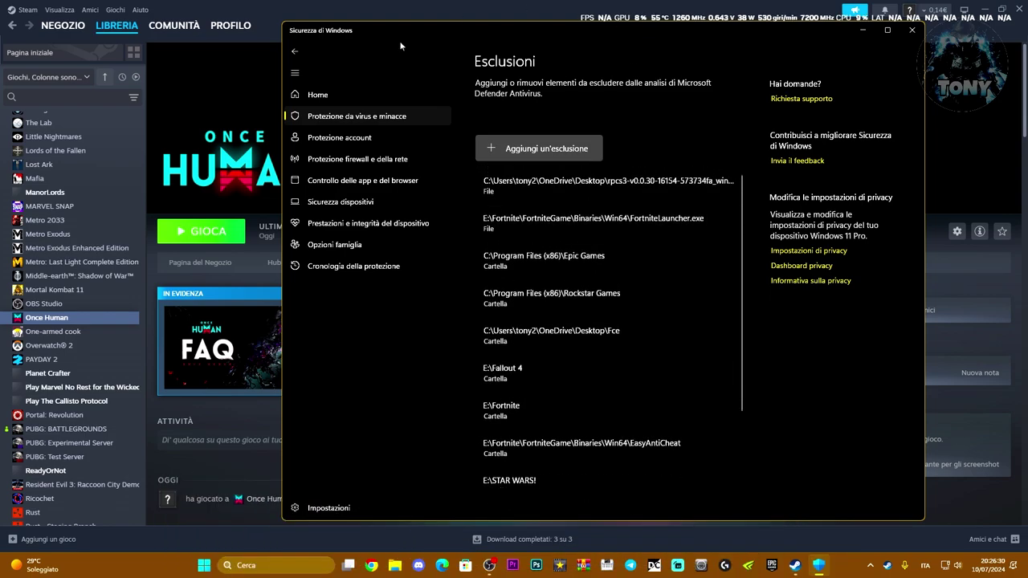
left_click(913, 32)
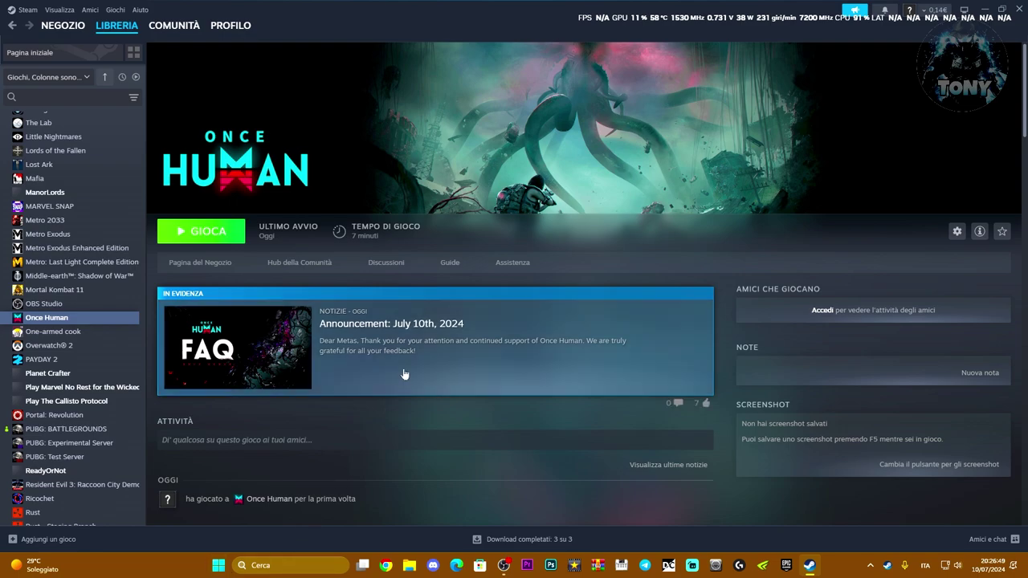
Search for Esegui in Windows and use it to open the %appdata% folder.
left_click(265, 565)
type("esegui")
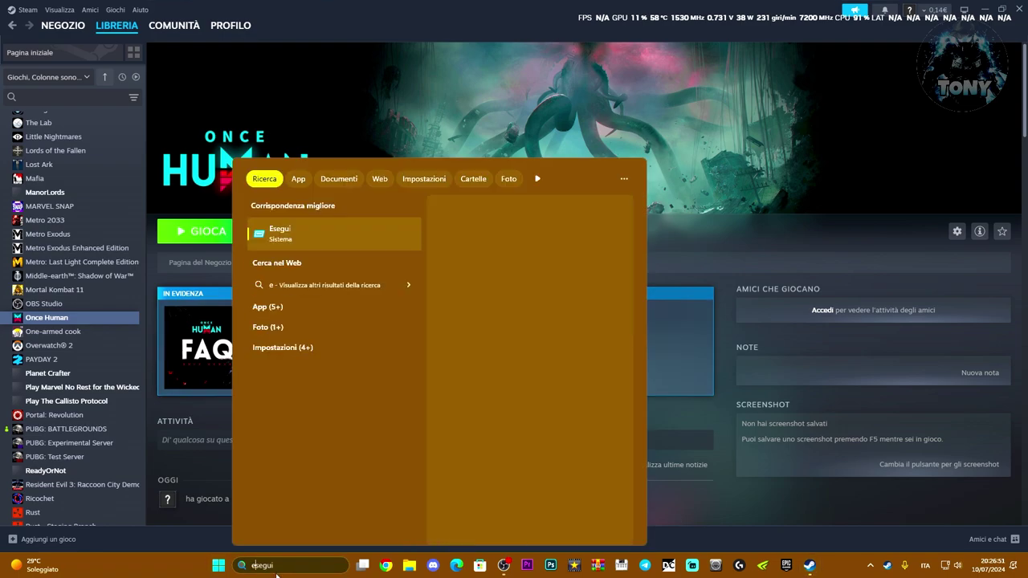
left_click(279, 230)
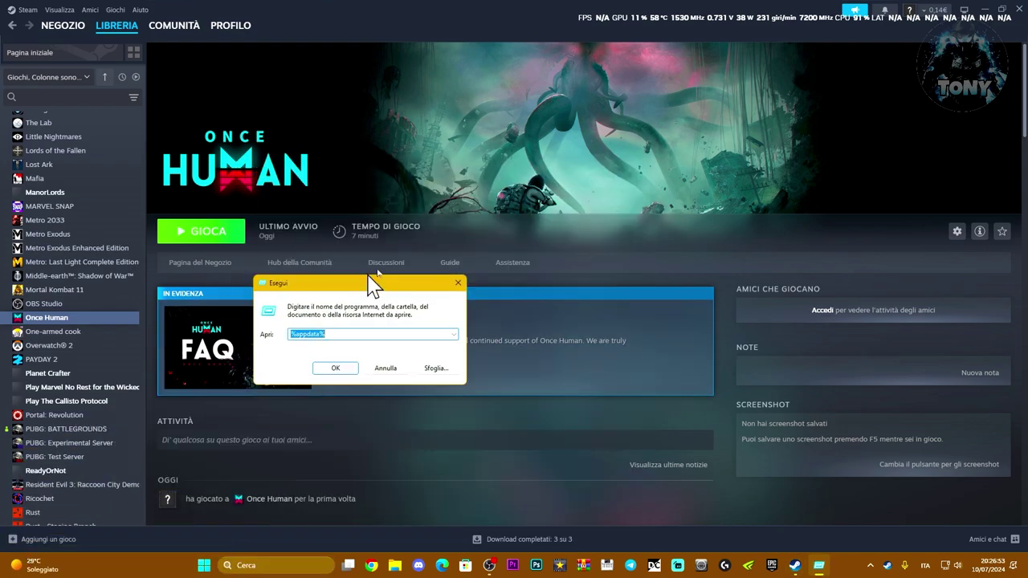
left_click(434, 281)
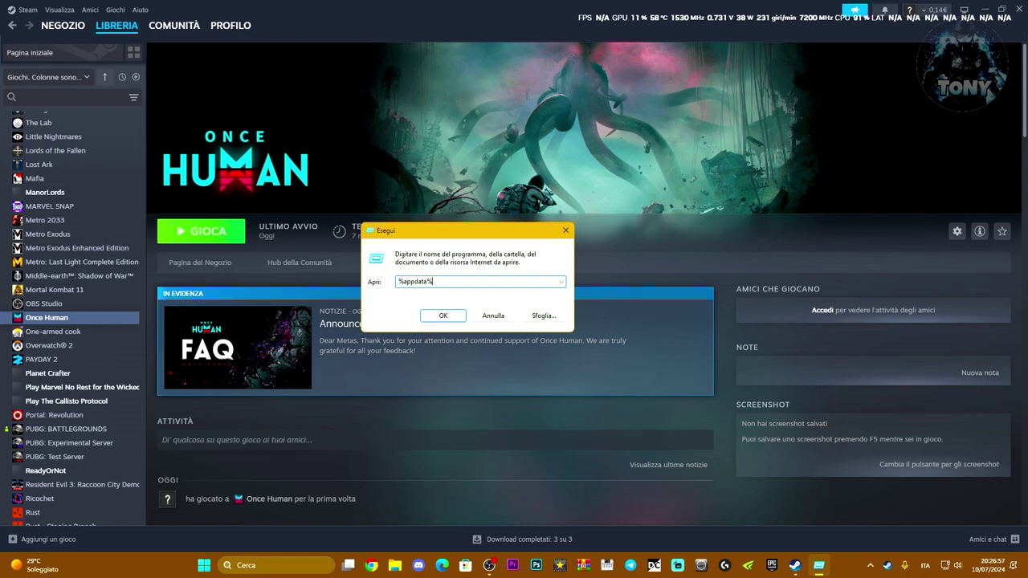
left_click_drag(433, 281, 398, 281)
left_click(432, 315)
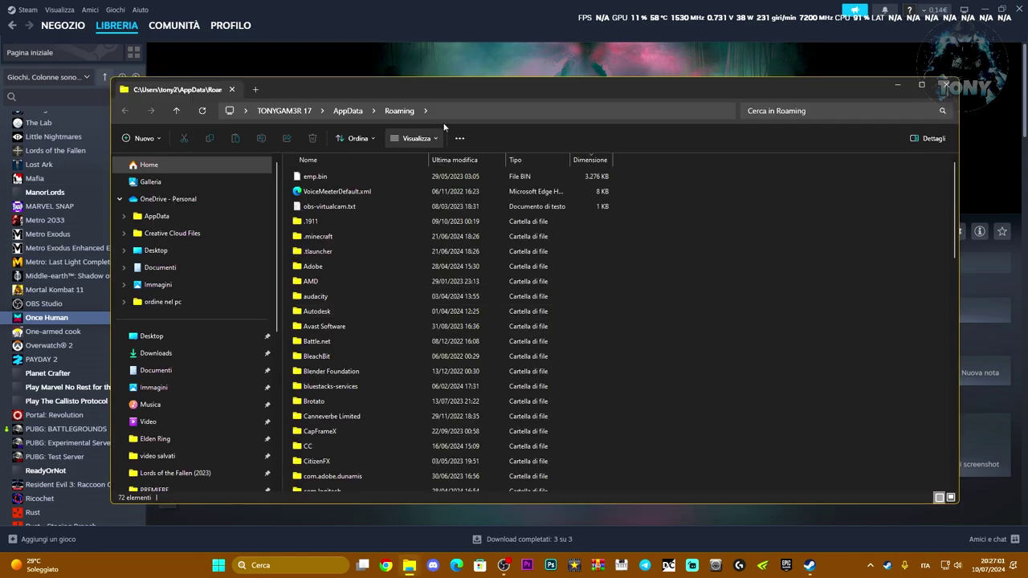
left_click_drag(451, 88, 537, 89)
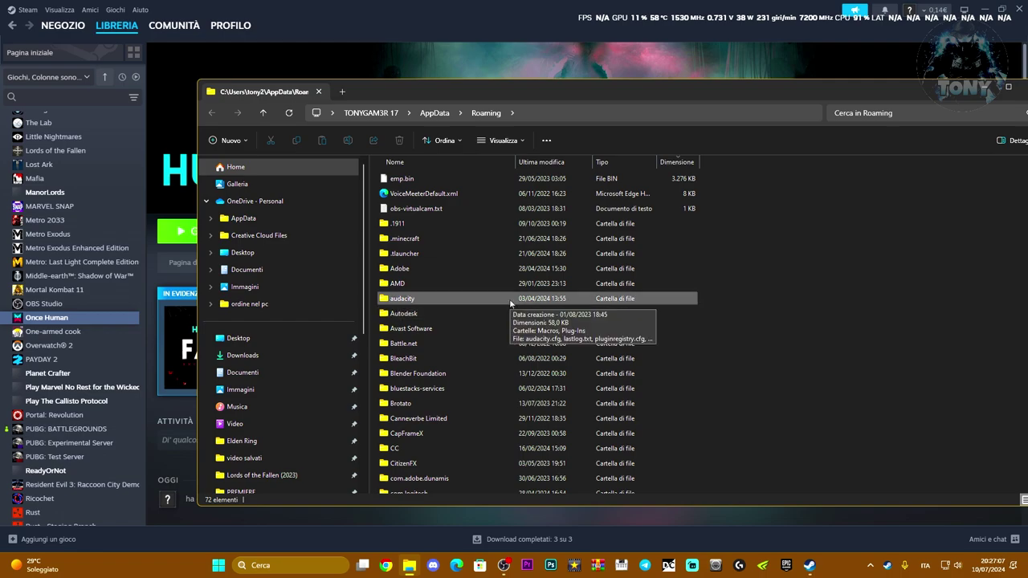
Go up to AppData, open the Local folder and look through it for Once Human's data folder.
left_click(435, 113)
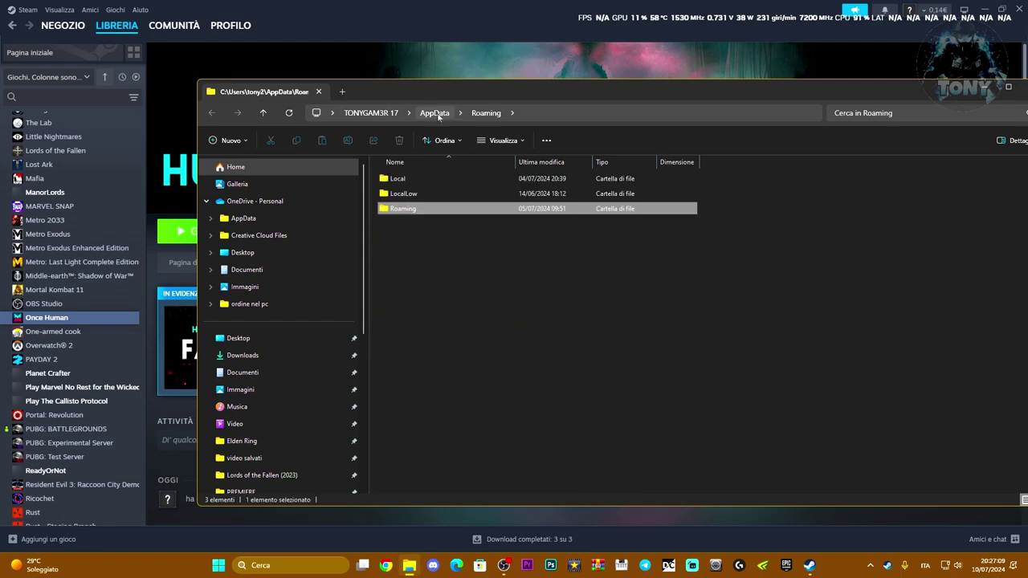
double_click(428, 181)
scroll(543, 333, "down", 10)
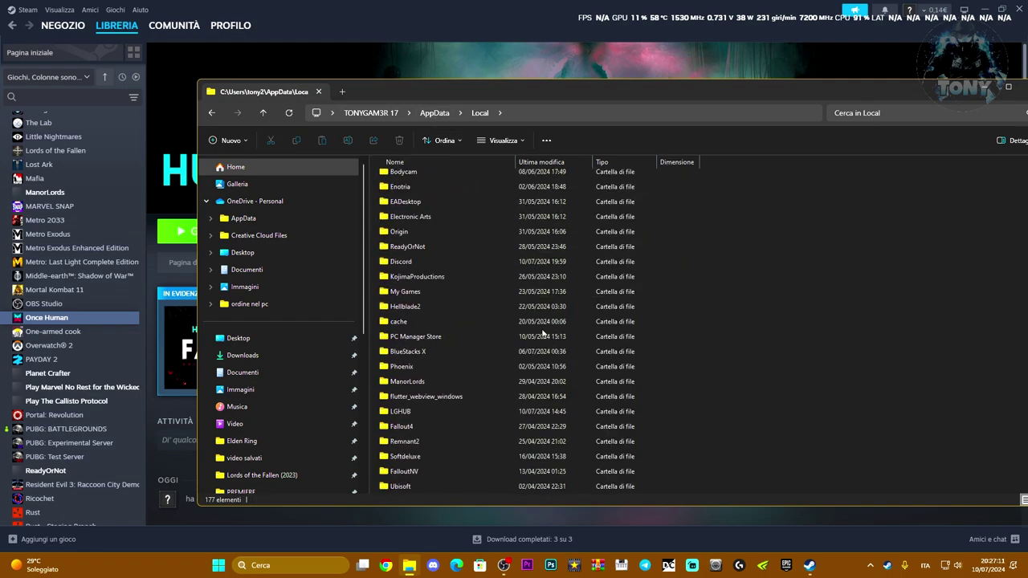
scroll(543, 333, "down", 1)
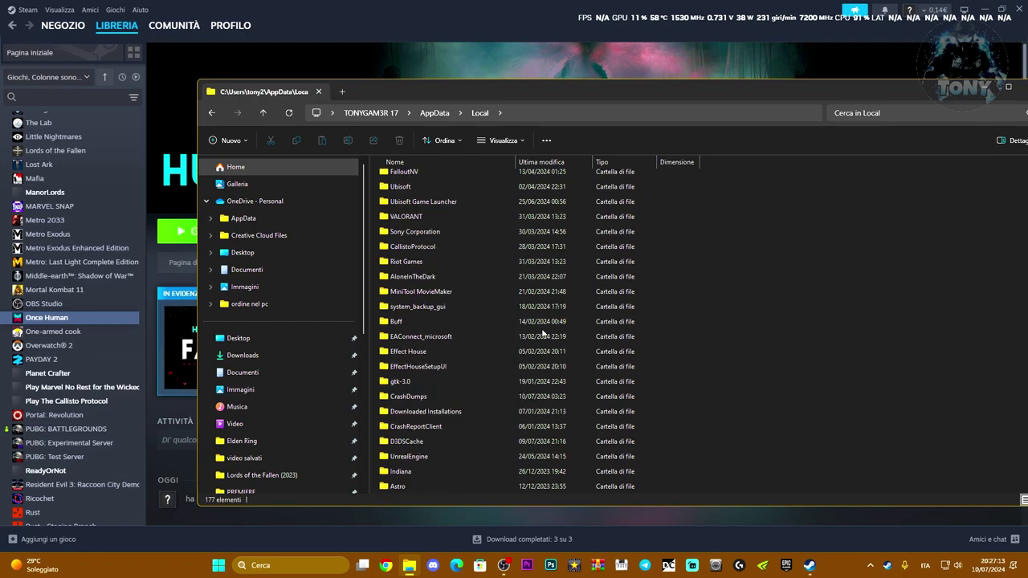
scroll(544, 332, "down", 3)
left_click_drag(522, 91, 607, 77)
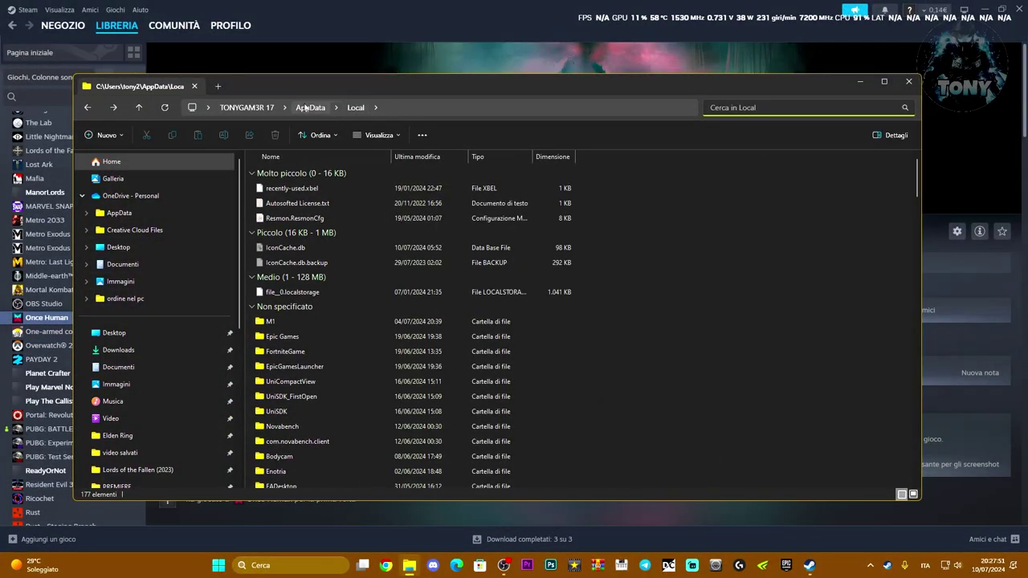
Go back up to AppData and look through the Roaming folder for Once Human's data folder.
left_click(306, 107)
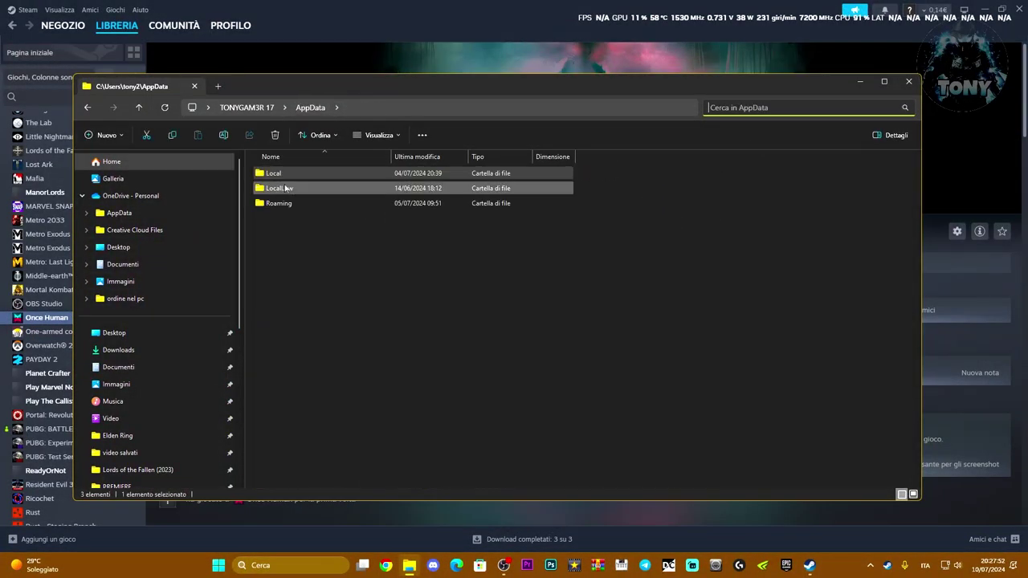
double_click(300, 203)
scroll(418, 289, "down", 15)
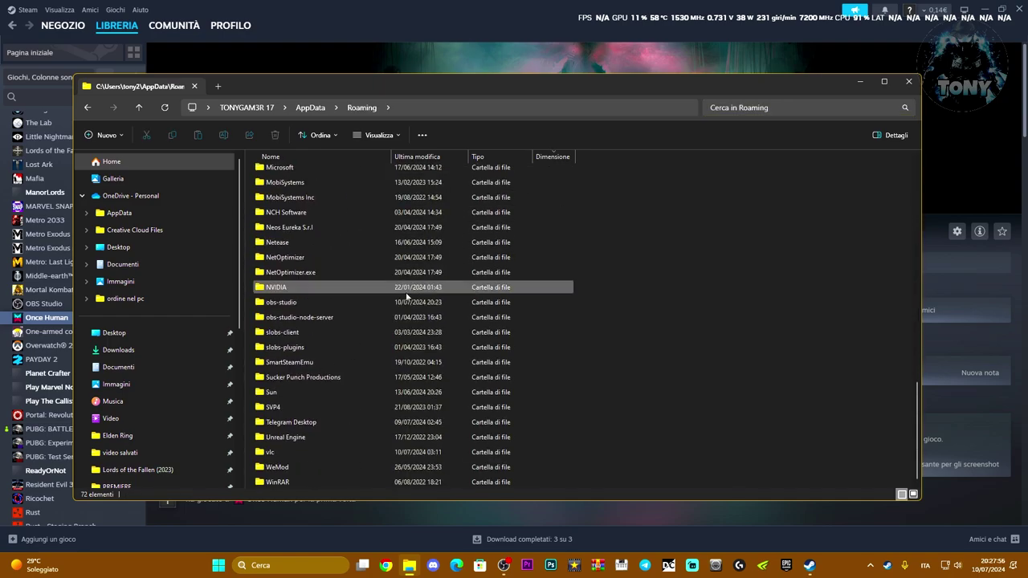
scroll(411, 304, "up", 1)
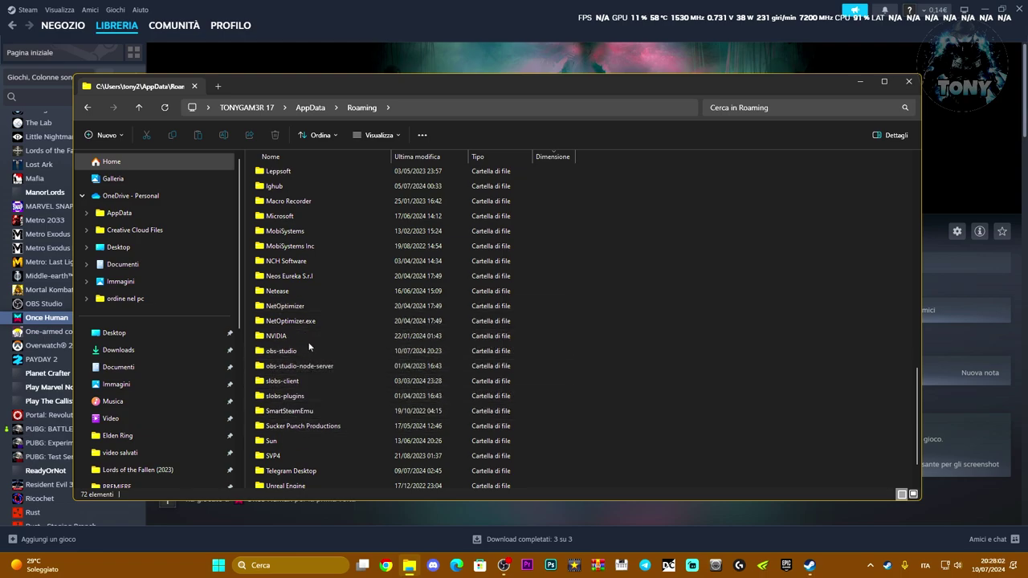
Look through AppData's LocalLow folder for Once Human's data folder and close the file window.
left_click(310, 107)
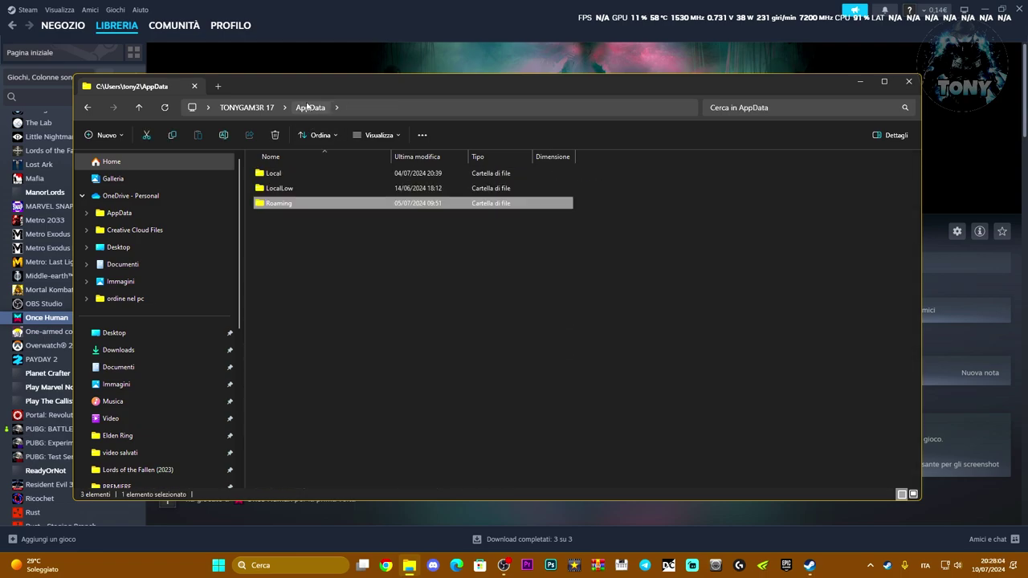
left_click(313, 192)
double_click(313, 191)
scroll(415, 287, "down", 7)
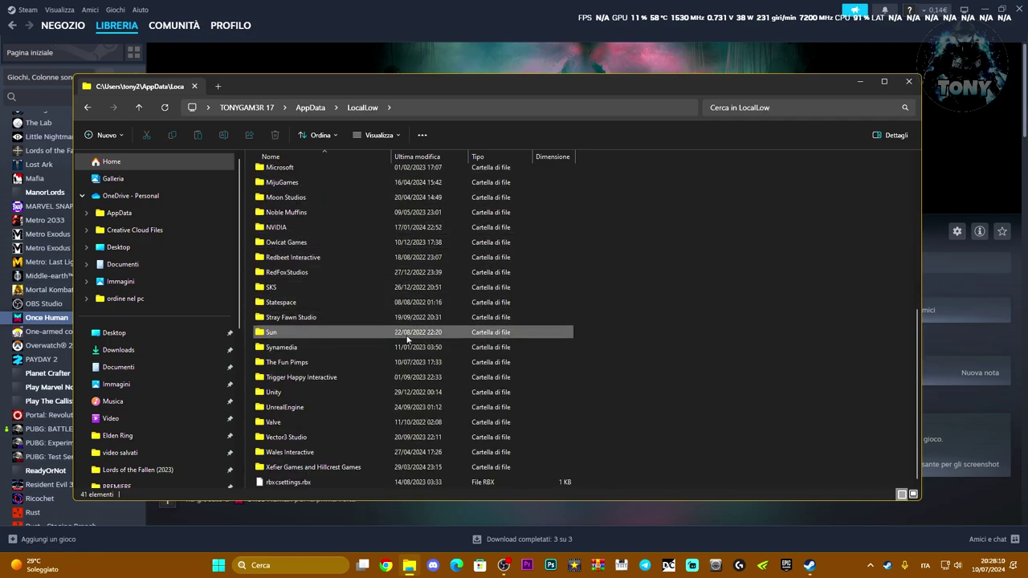
scroll(402, 334, "up", 7)
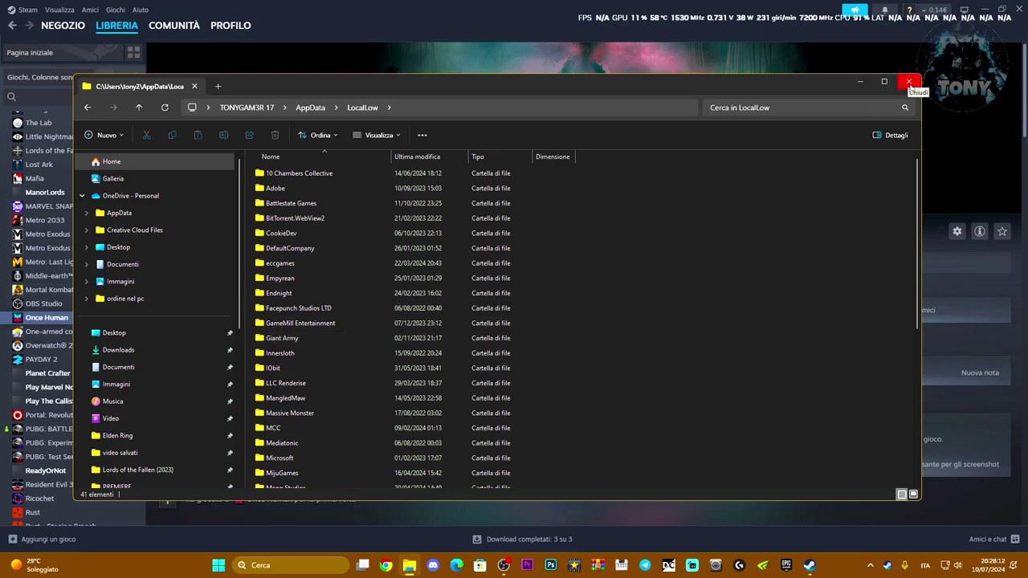
left_click(909, 81)
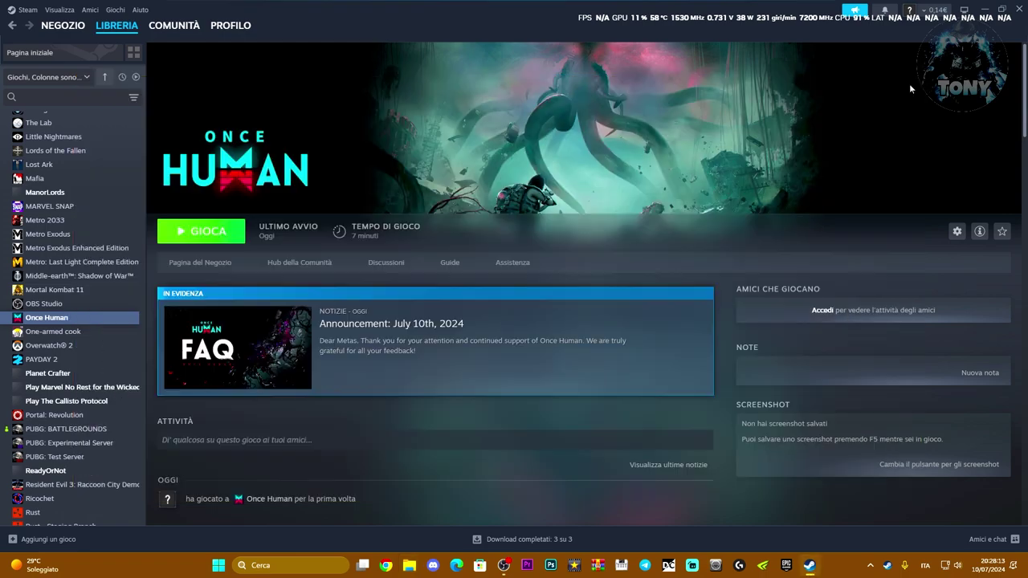
Open Once Human's installation folder from the installed files section of its Steam properties.
left_click(960, 232)
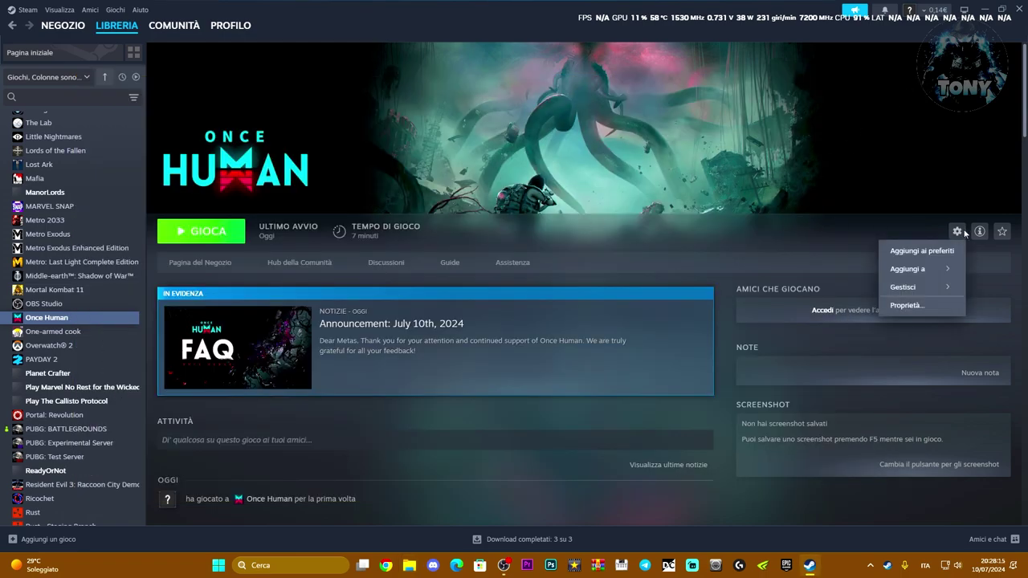
left_click(936, 305)
left_click(358, 211)
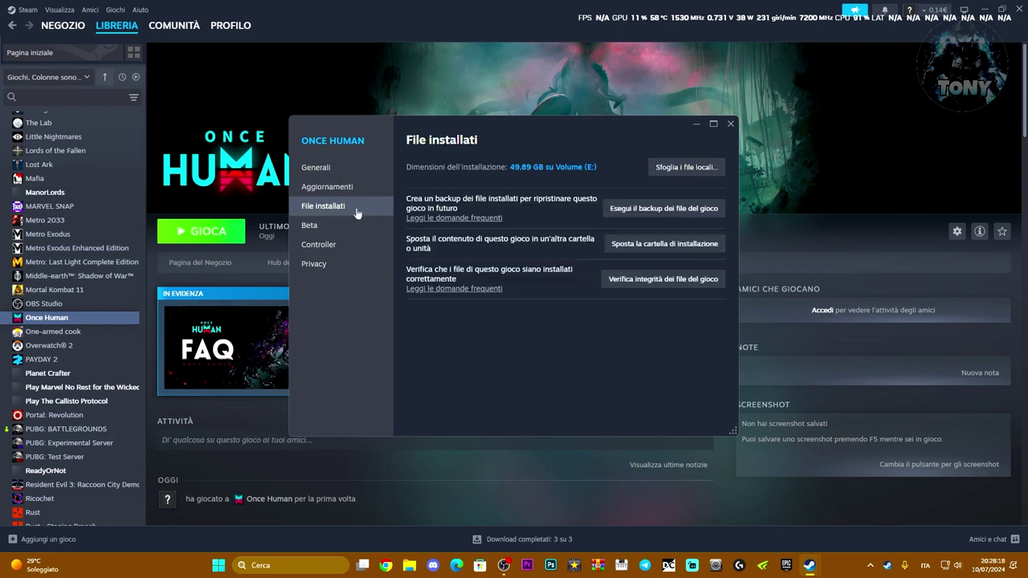
left_click(686, 167)
scroll(470, 329, "down", 12)
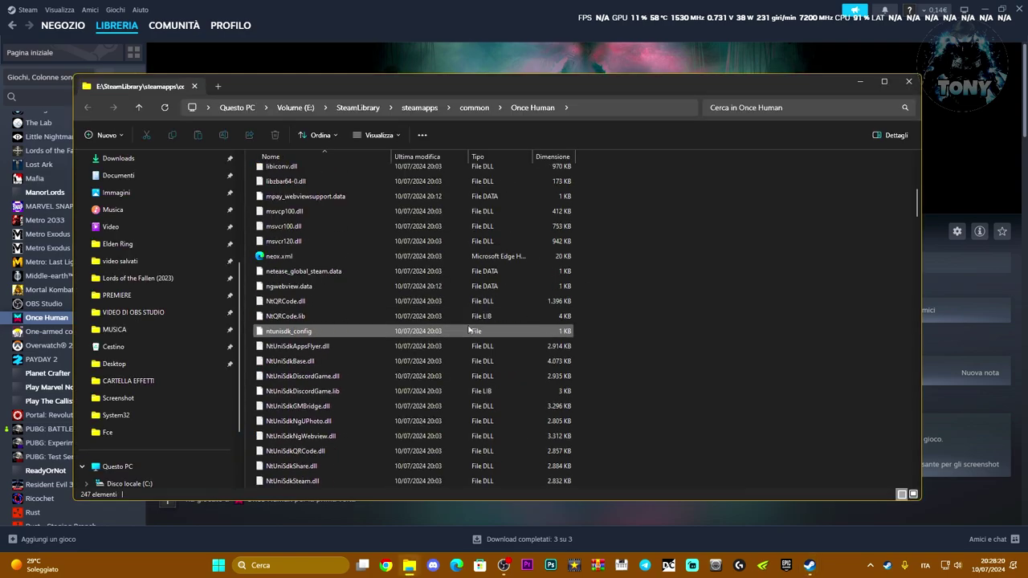
Try to launch ONCE_HUMAN.exe directly from the installation folder and dismiss the warning.
left_click(341, 333)
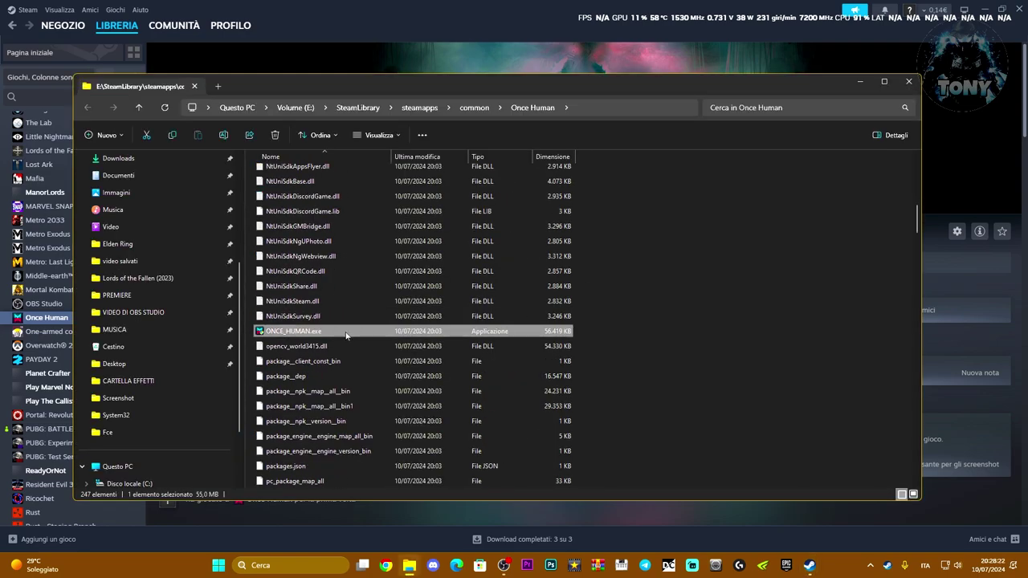
right_click(341, 332)
left_click(410, 180)
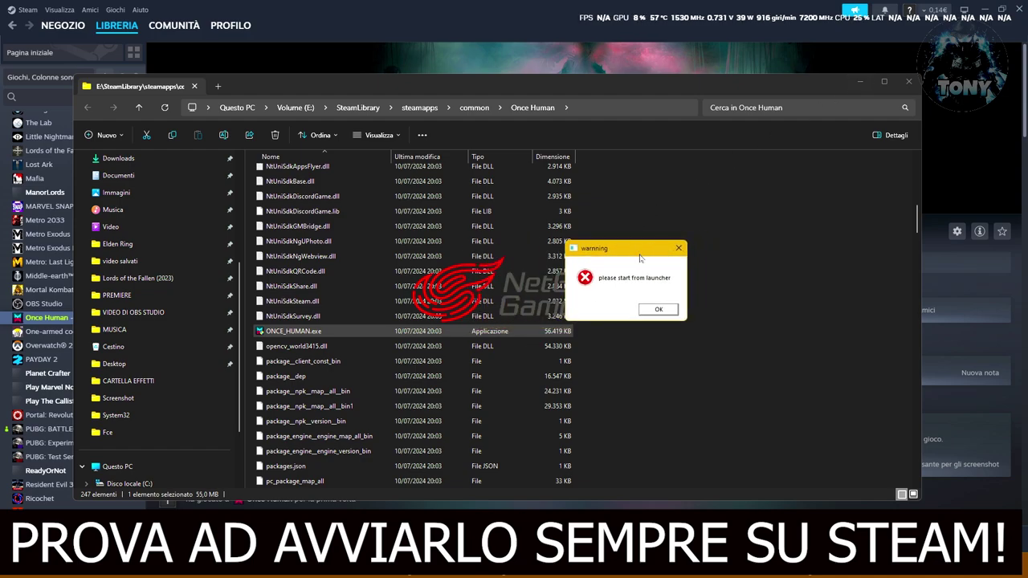
left_click(660, 311)
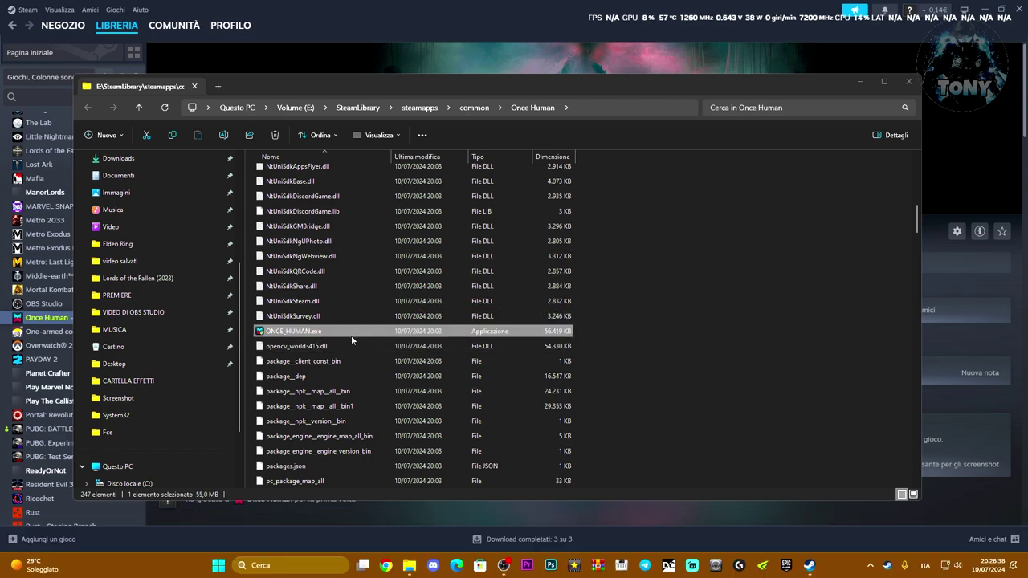
Close the installation folder and game properties windows and force the running Once Human session to stop.
left_click(909, 81)
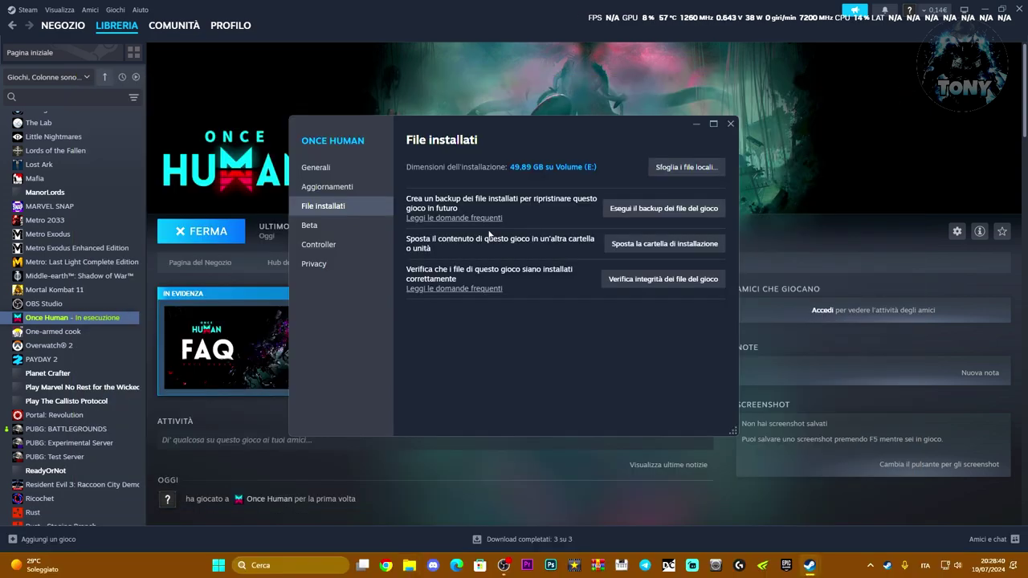
left_click(731, 124)
left_click(211, 230)
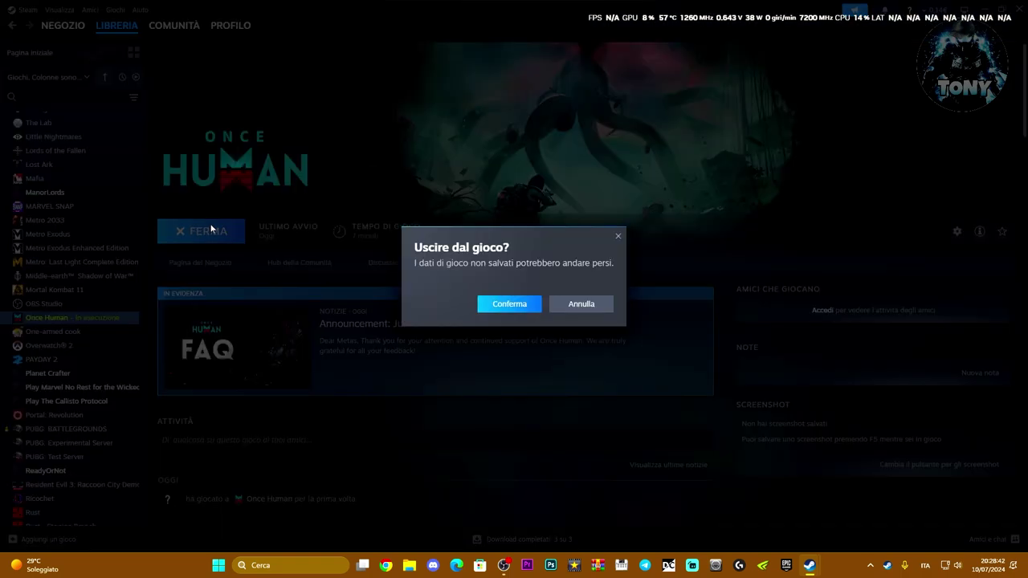
left_click(519, 306)
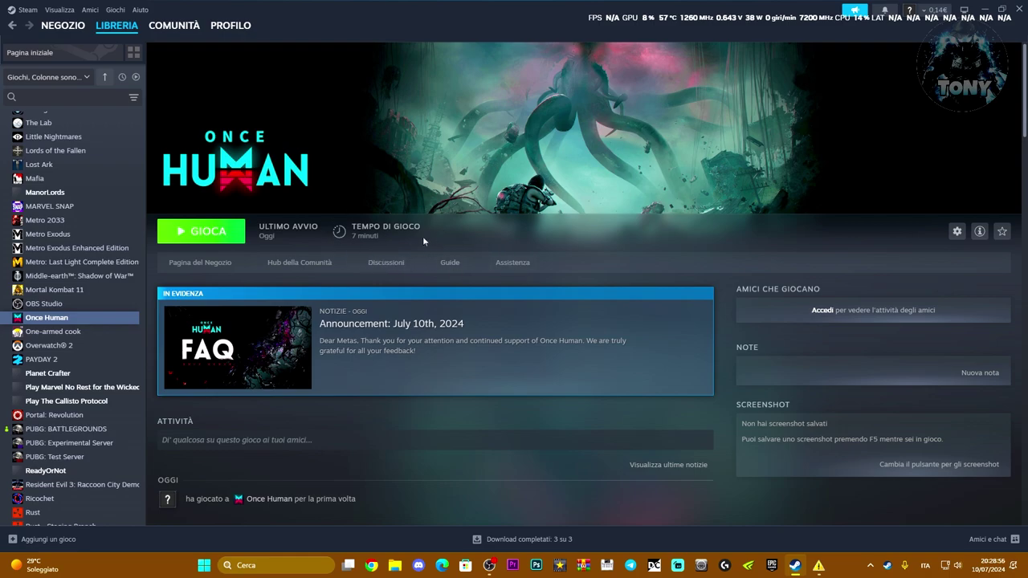
Launch Once Human from the Steam library and exit the game from its main menu.
left_click(201, 231)
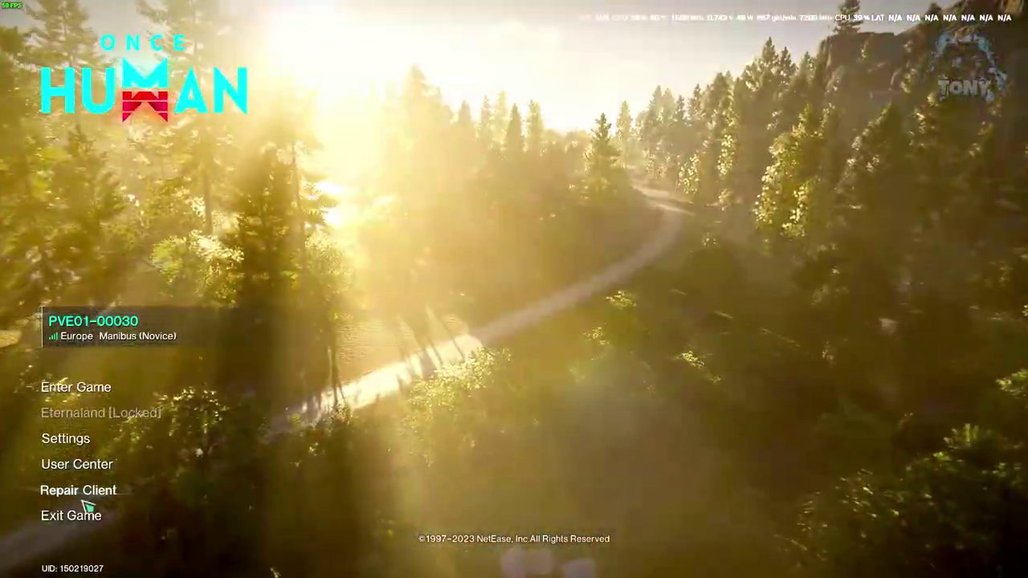
left_click(75, 515)
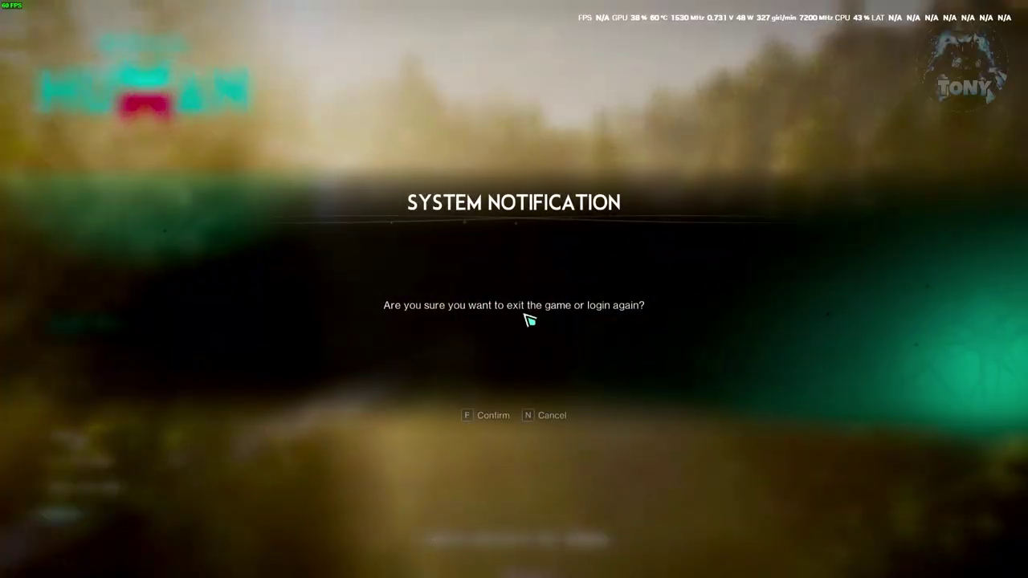
left_click(505, 420)
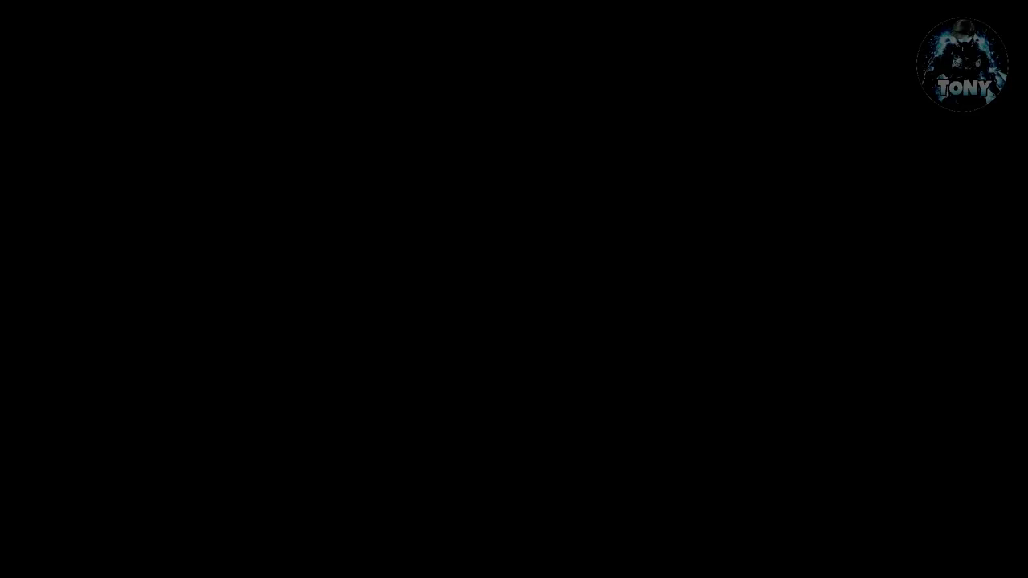
Search Windows for windows and open the Verifica disponibilità aggiornamenti system settings.
key("super")
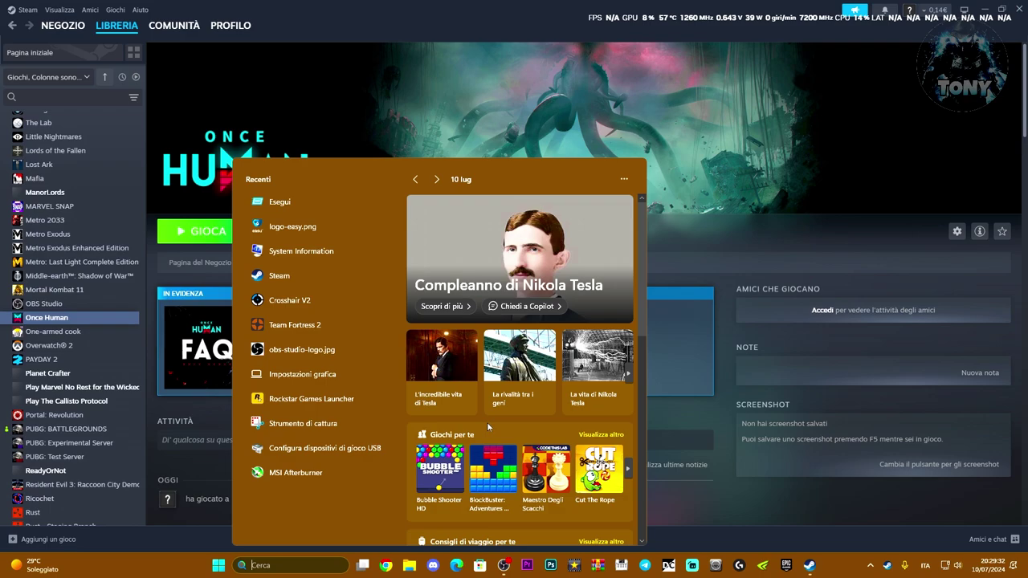
type("windows")
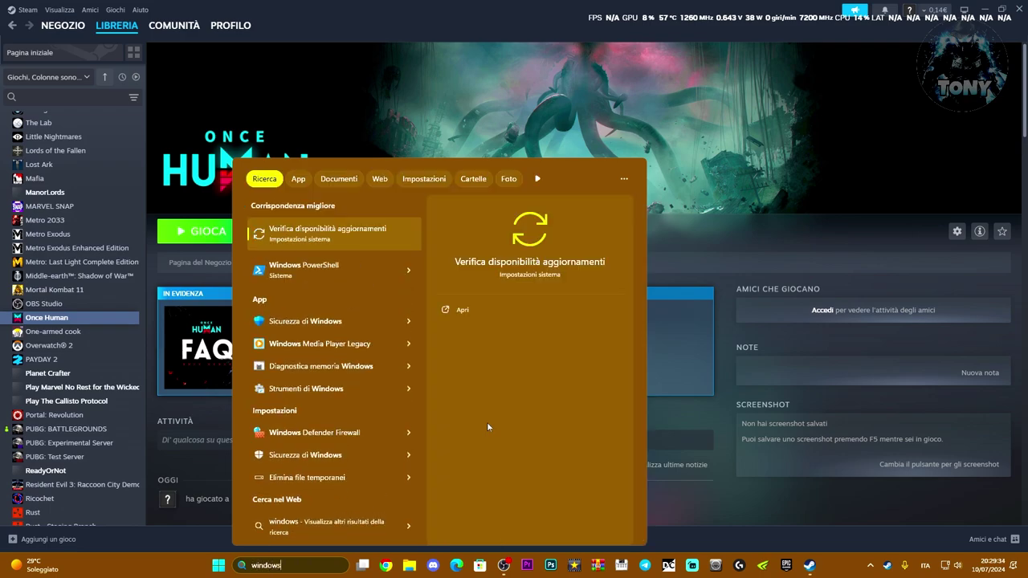
key("Return")
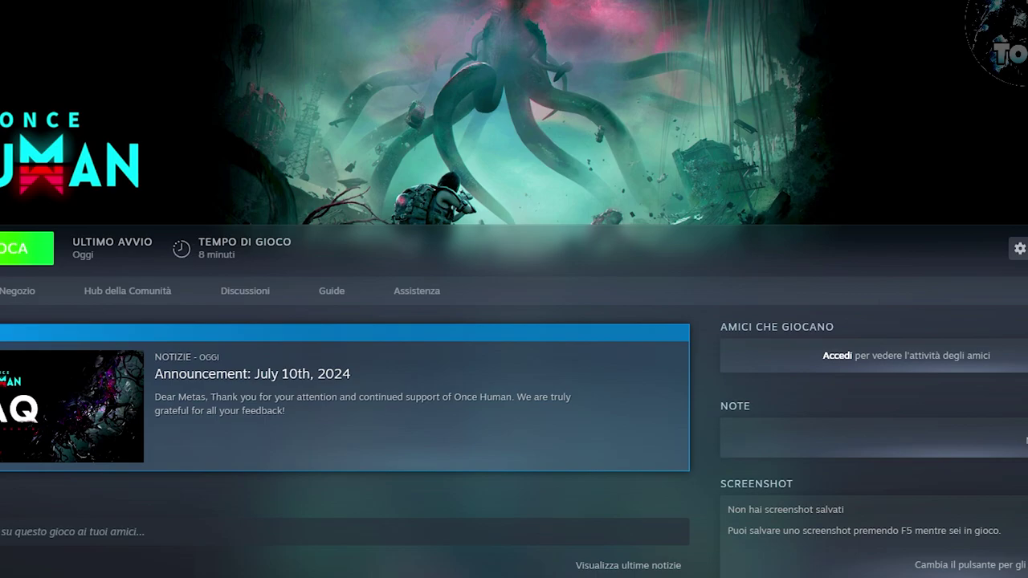
Search Windows for nvidia, open the NVIDIA App and go to its Driver section.
key("super")
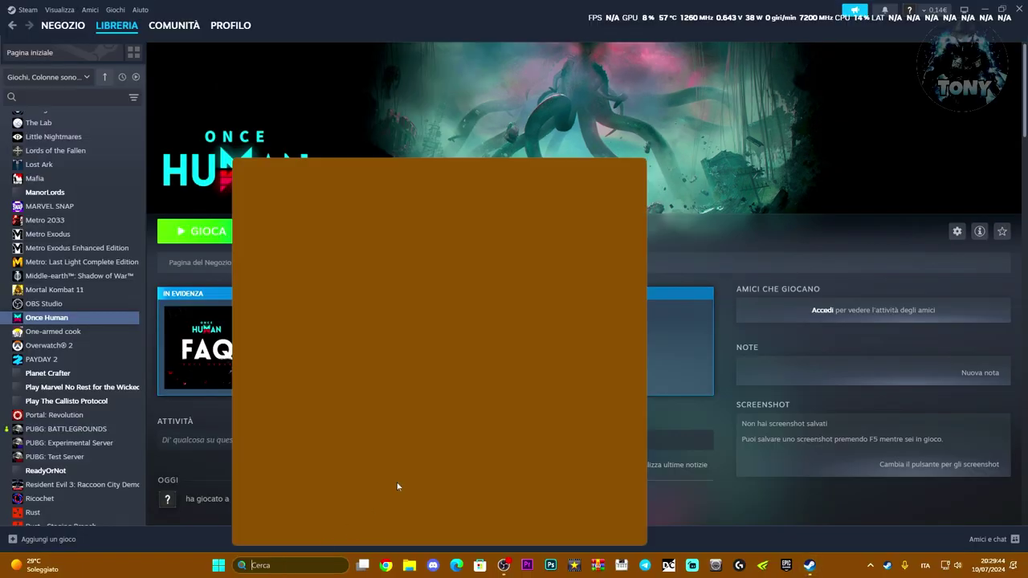
type("nvifd")
key("BackSpace")
key("BackSpace")
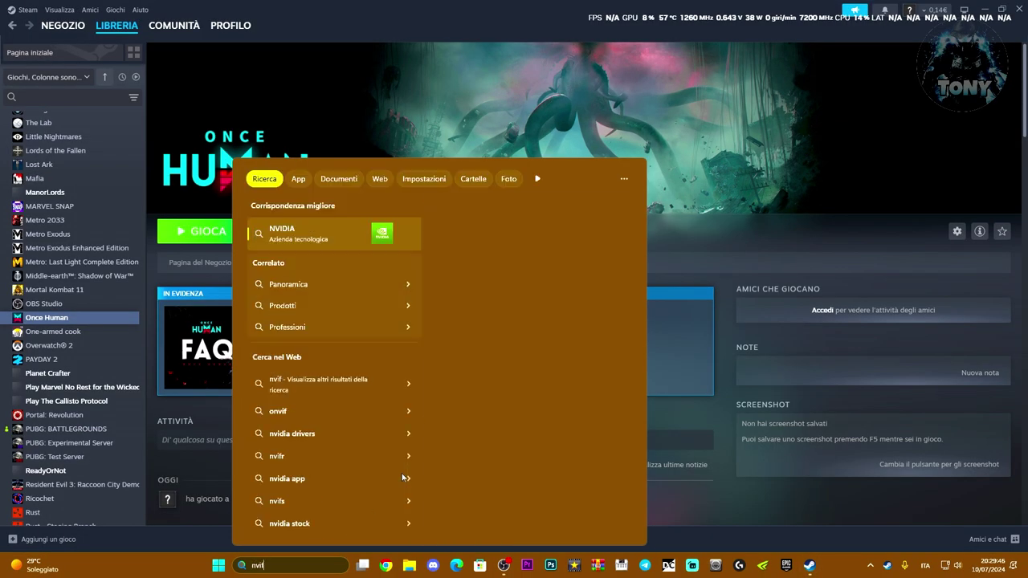
type("dia")
key("Return")
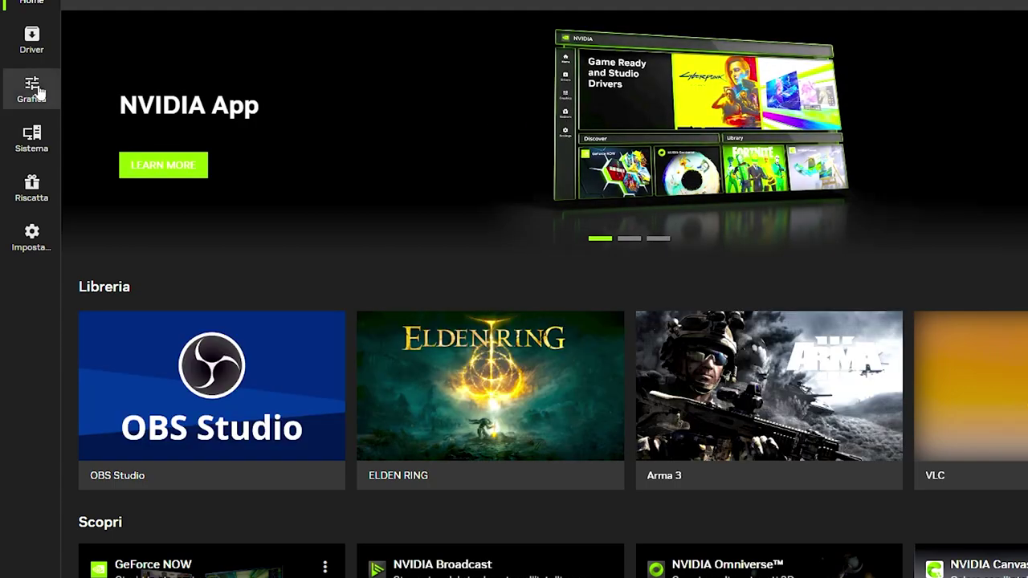
left_click(31, 39)
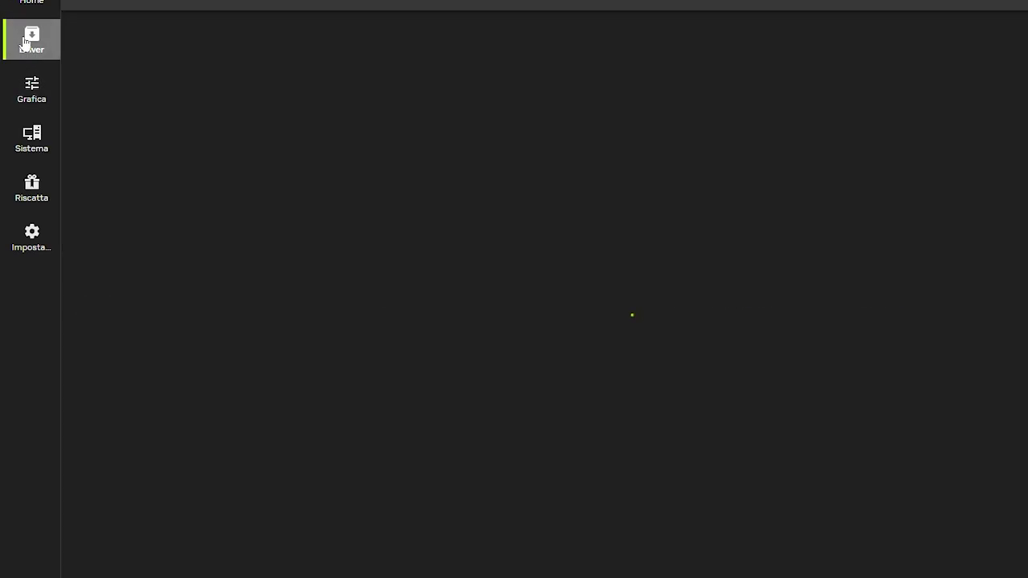